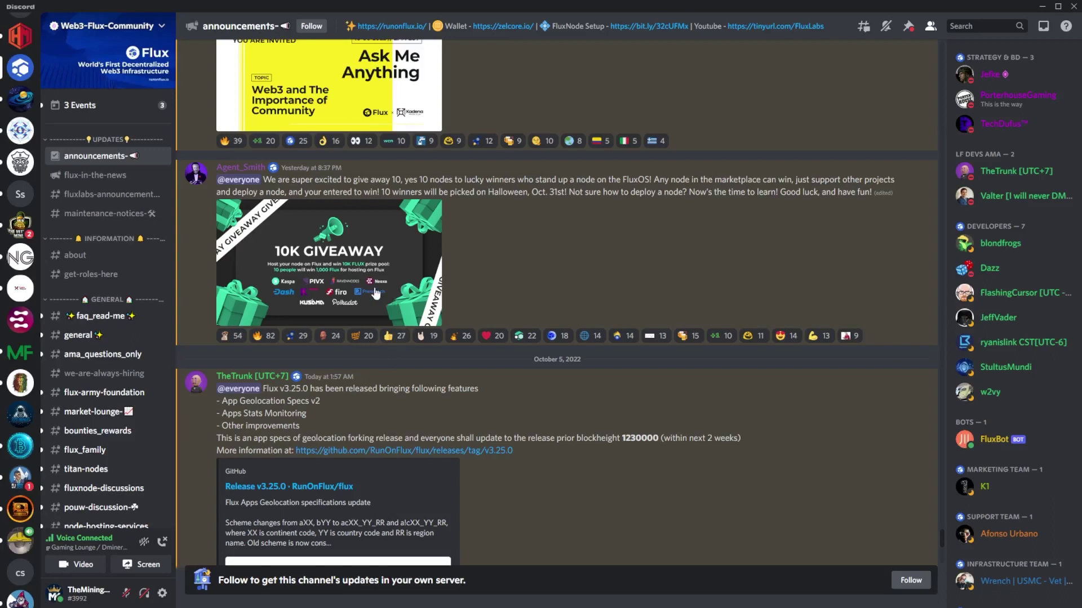
Enlarge and close the 10K giveaway image in Discord a few times.
click(375, 244)
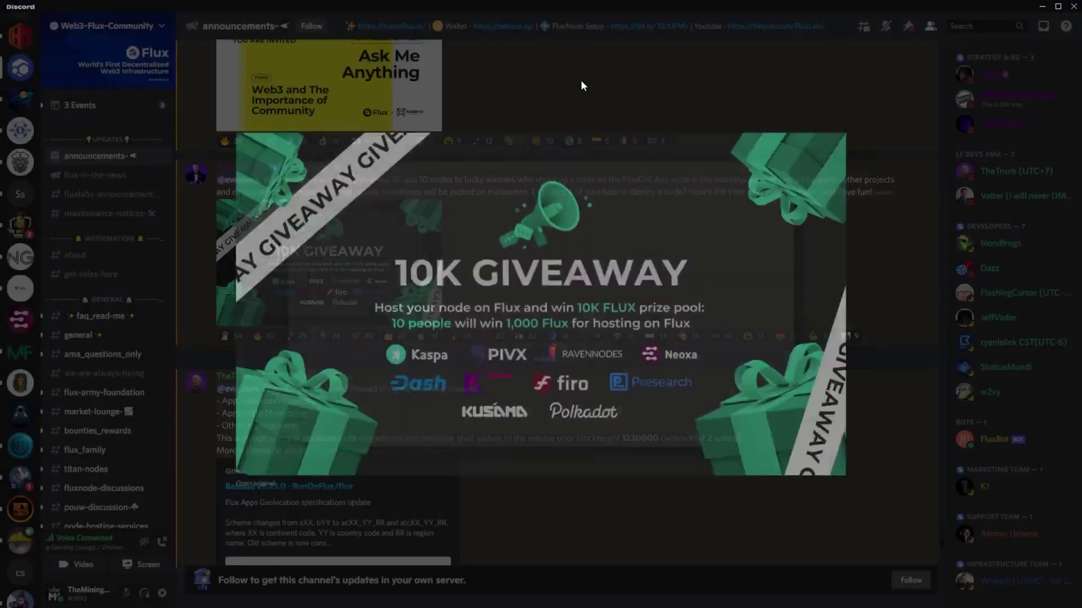
click(580, 81)
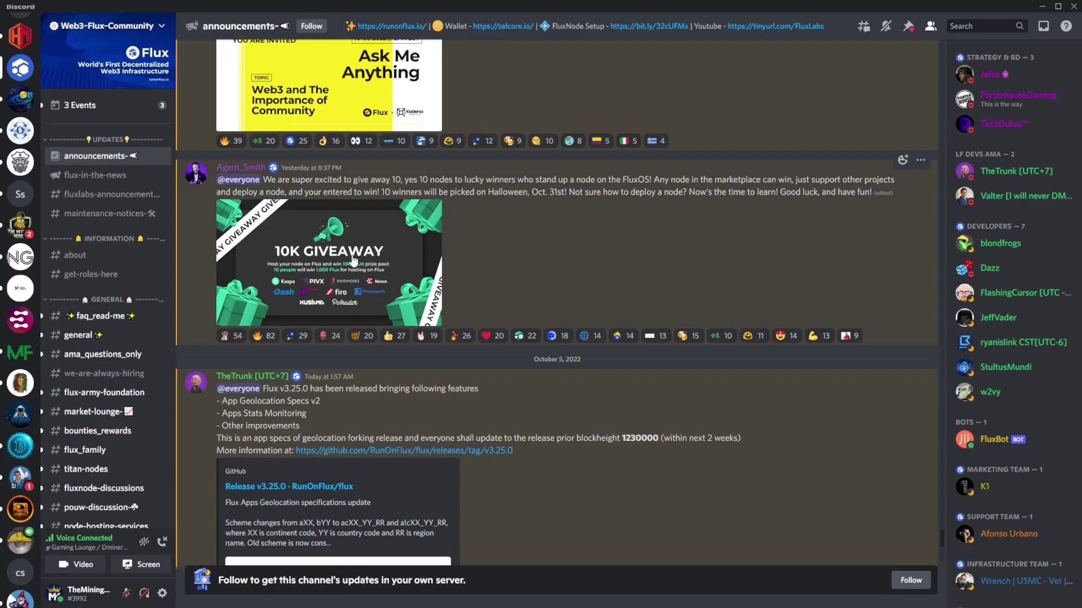
click(405, 249)
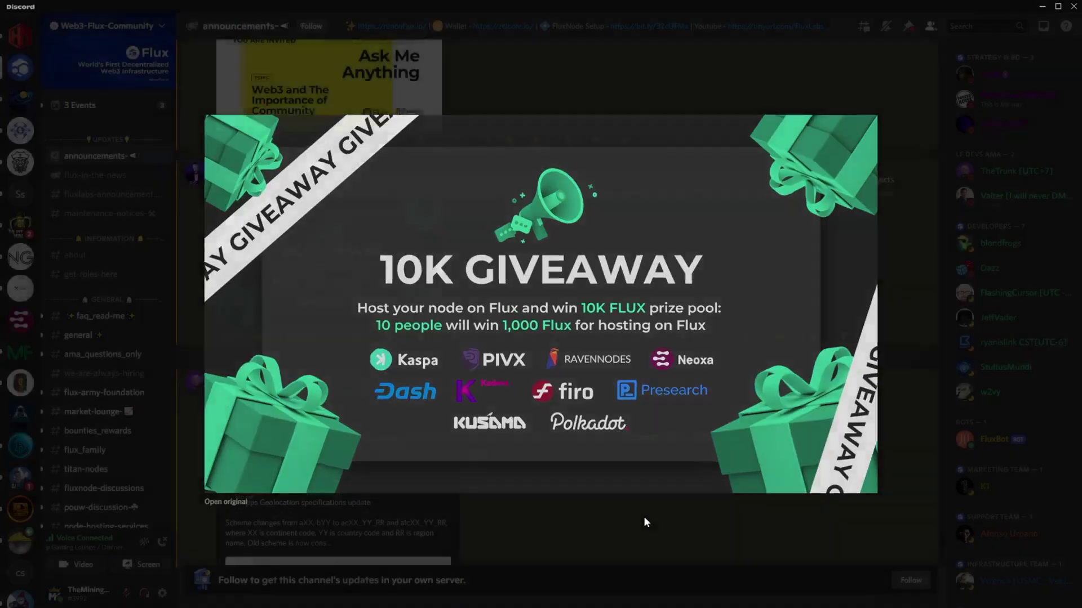
click(643, 516)
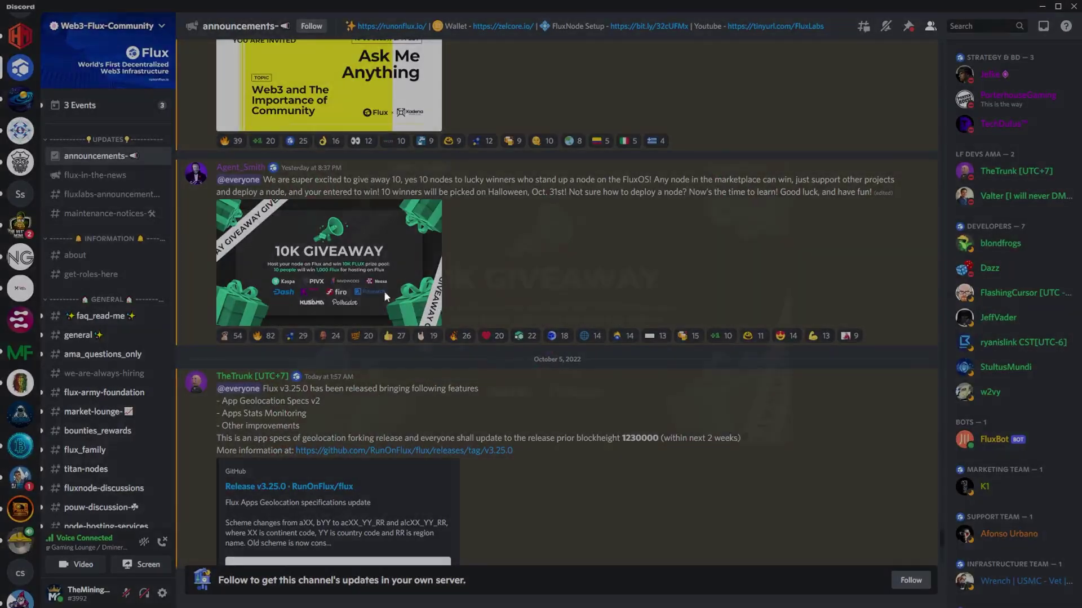
click(384, 291)
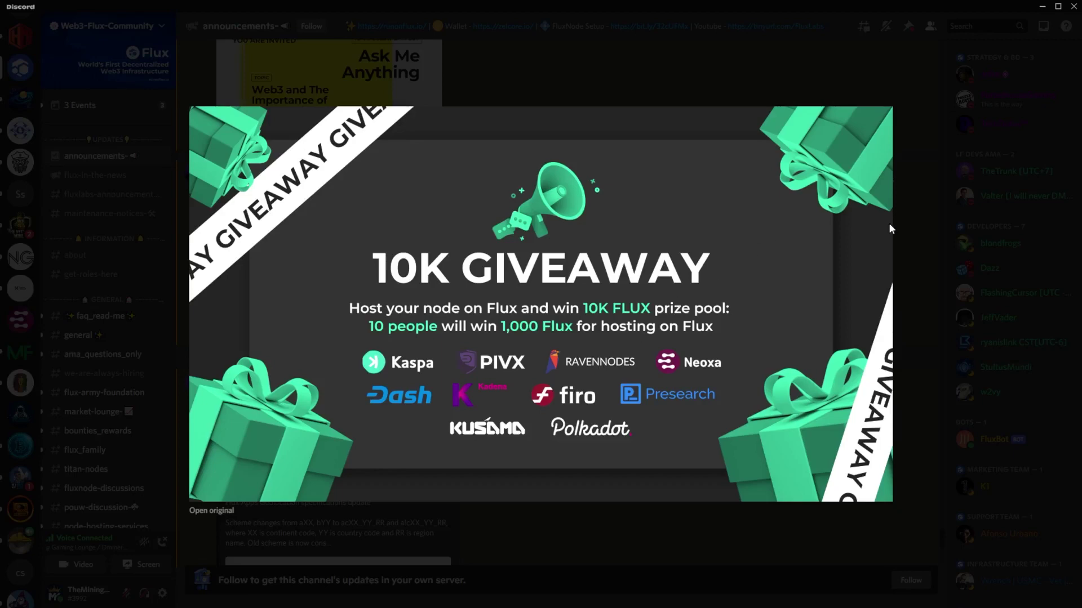
click(917, 265)
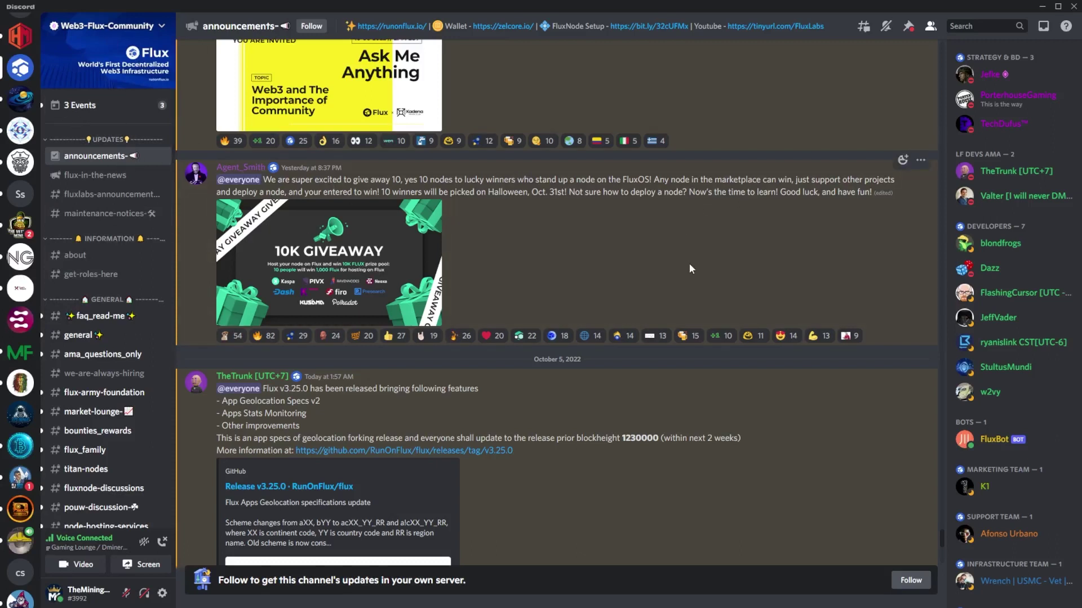
scroll(687, 263, up, 2)
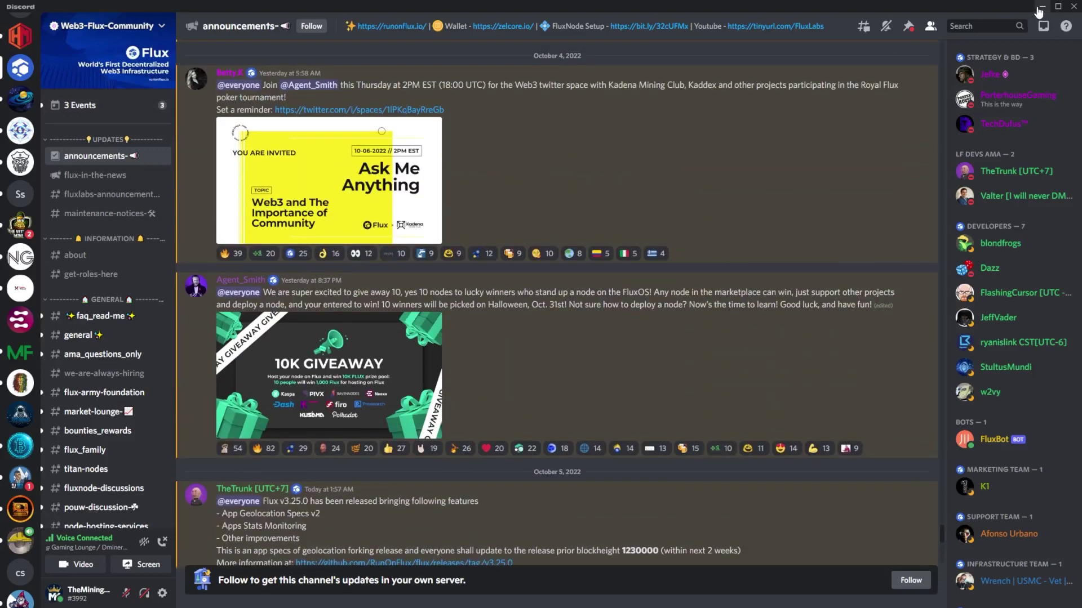
In a new tab, visit runonflux.io, dismiss the Go Green popup and go to Ecosystem > Apps.
click(1039, 12)
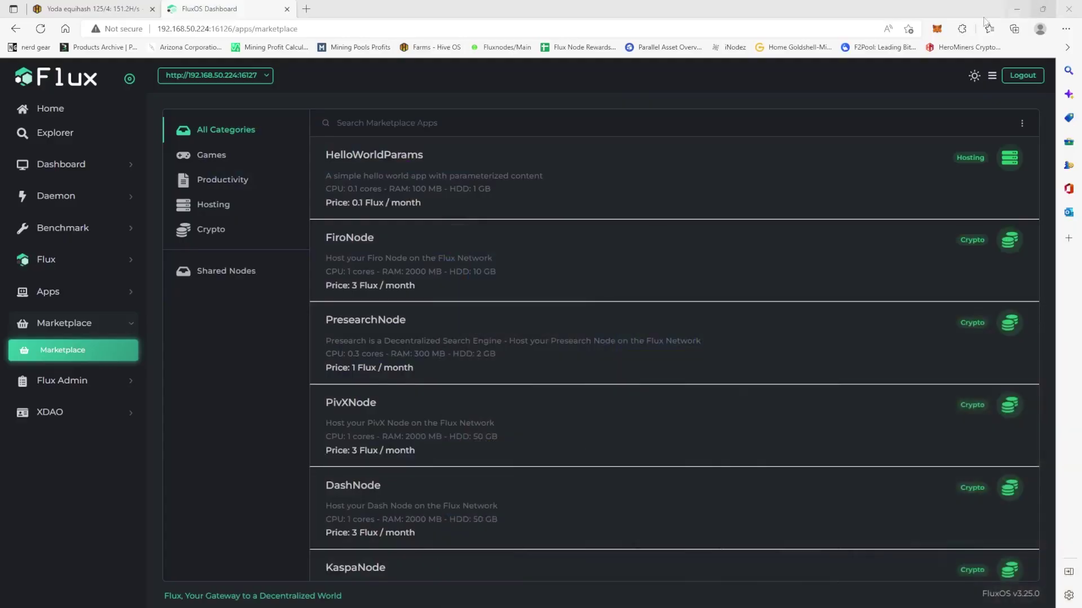
click(306, 8)
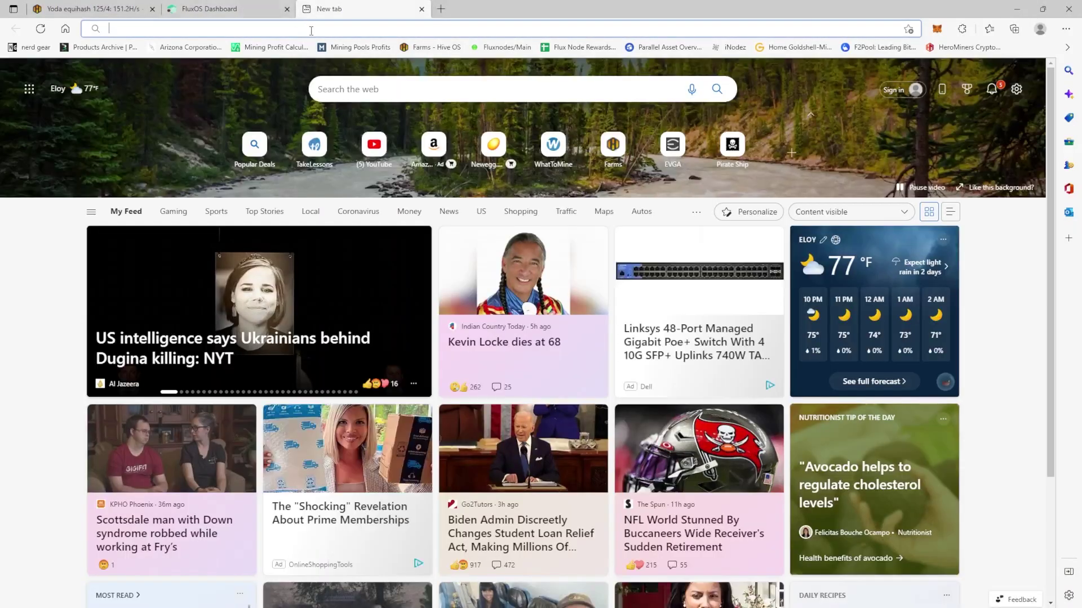
click(318, 30)
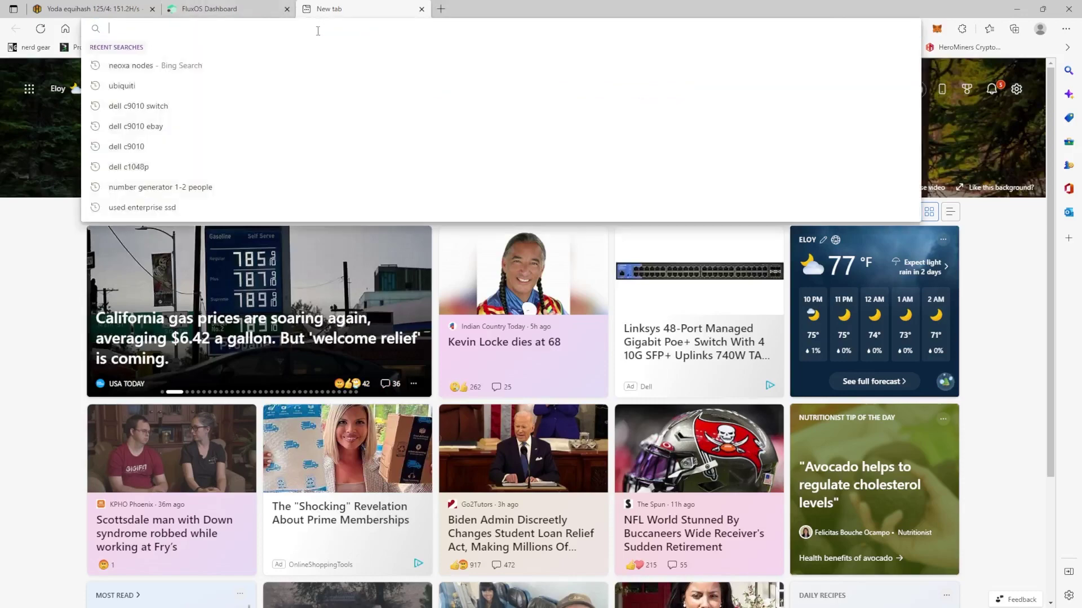
text(run)
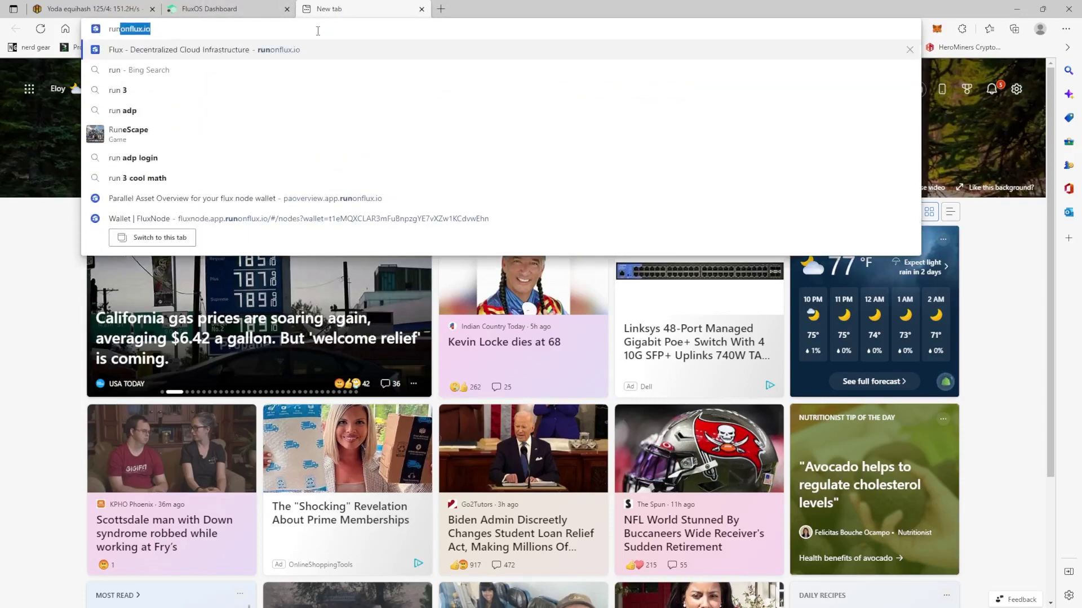
key(Return)
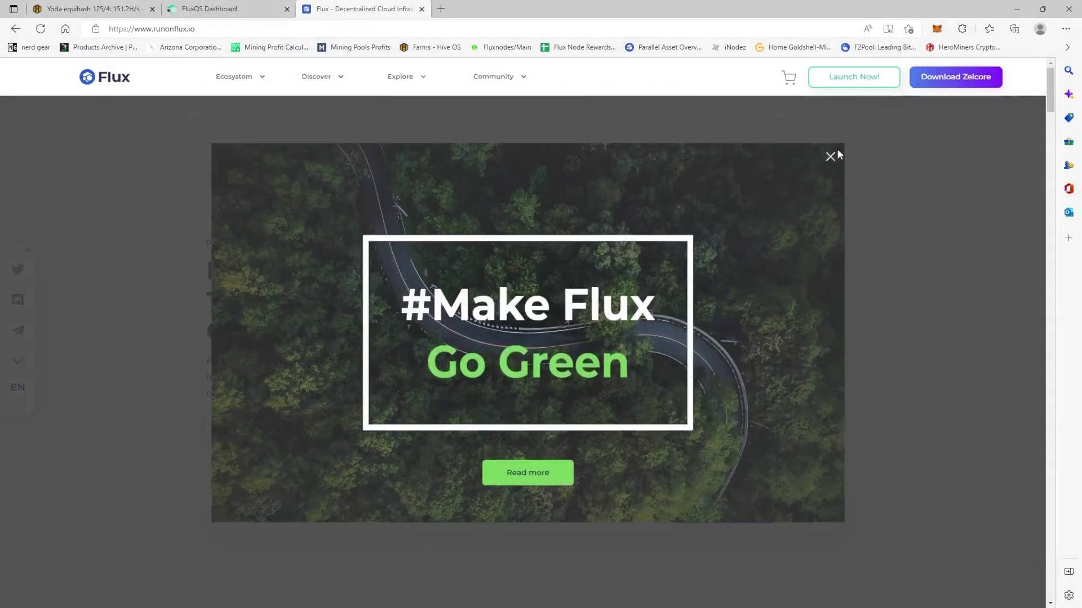
click(835, 158)
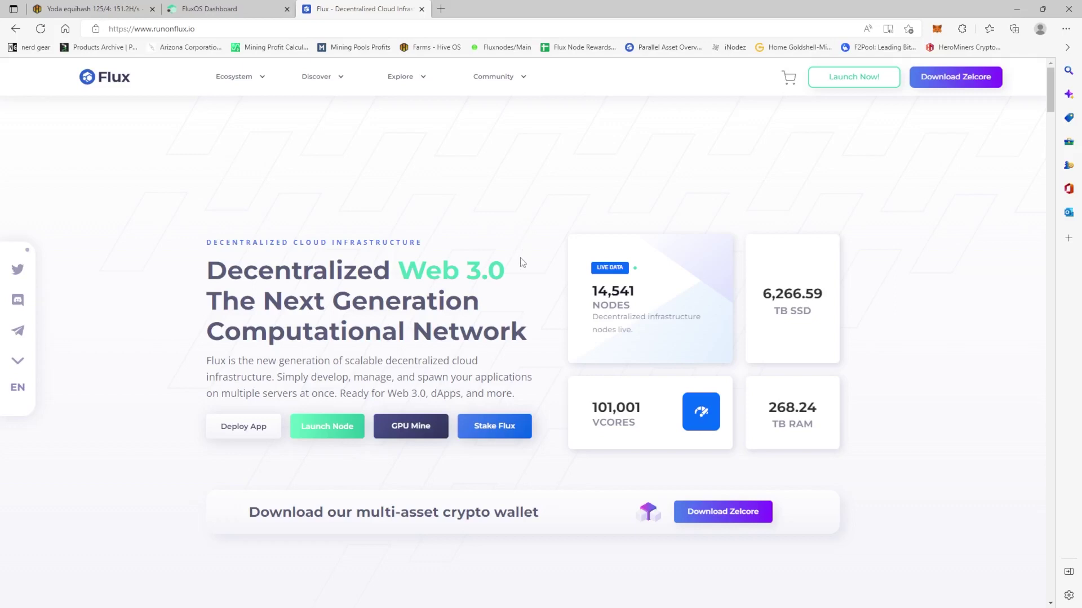
mouse_move(268, 96)
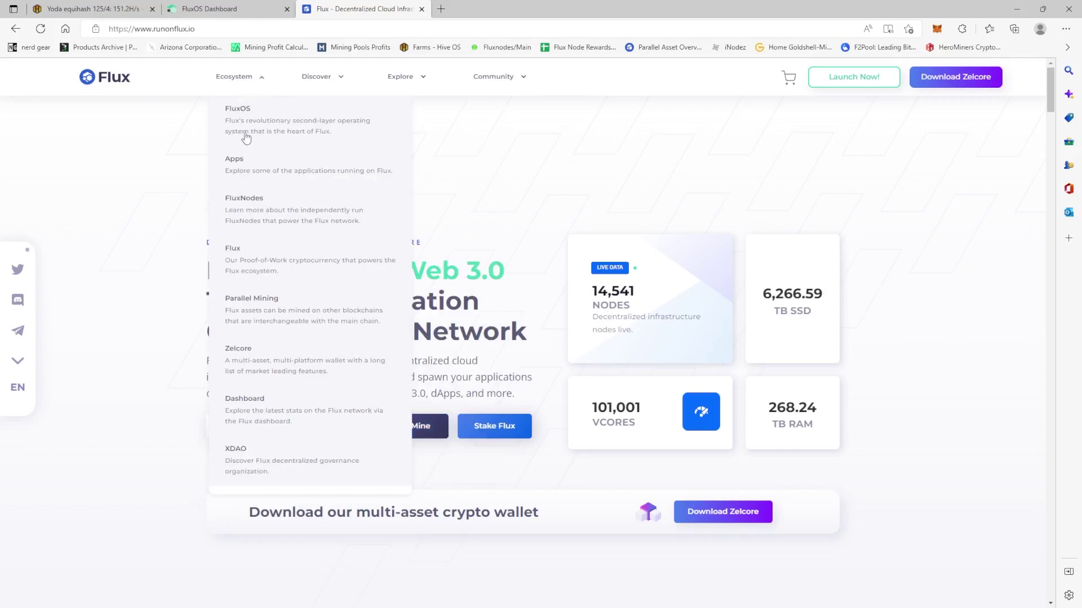
click(234, 161)
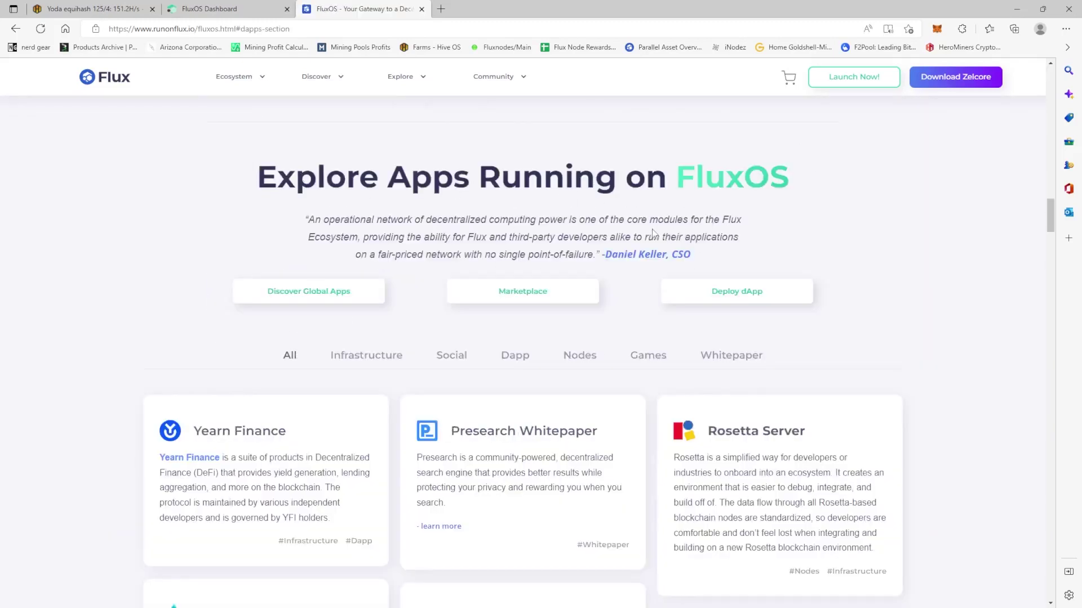
Open the FluxOS Marketplace under All Categories and scroll down to NeoxaNode at 2.3 Flux/month.
click(515, 294)
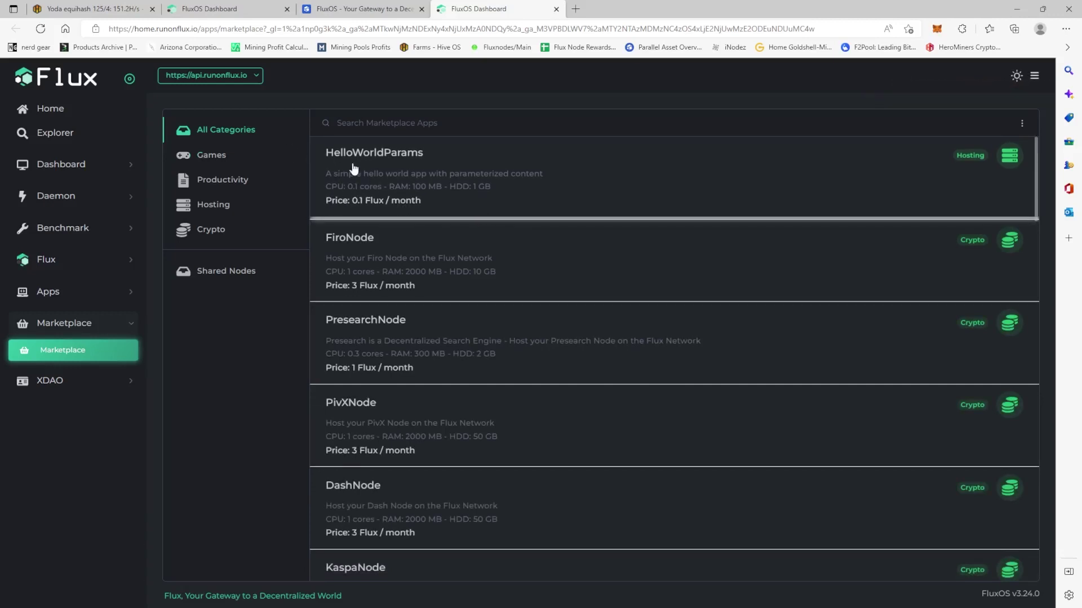
scroll(346, 187, down, 8)
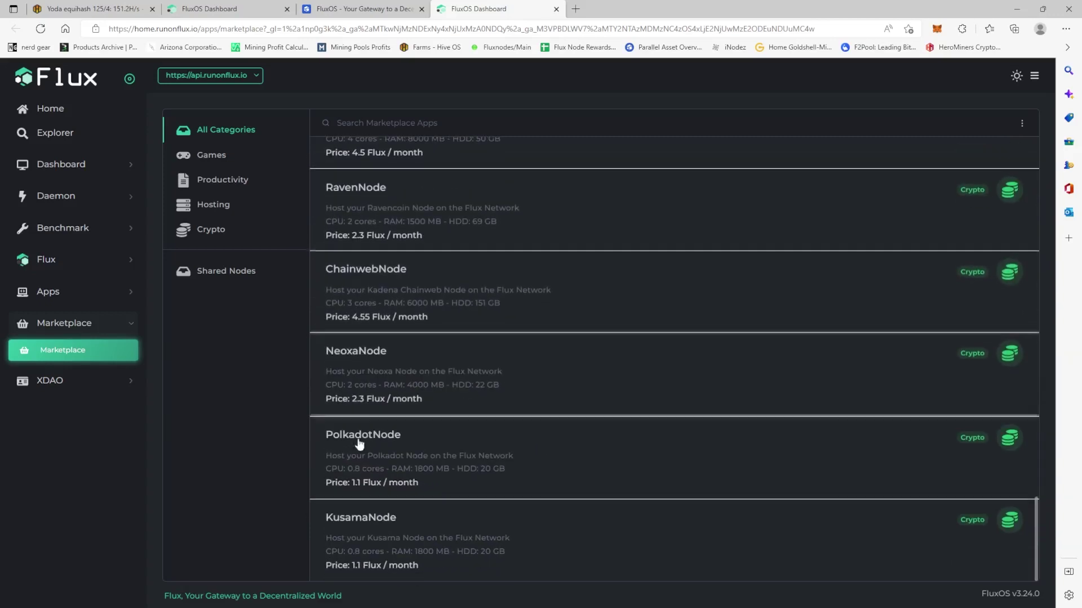
scroll(355, 338, up, 8)
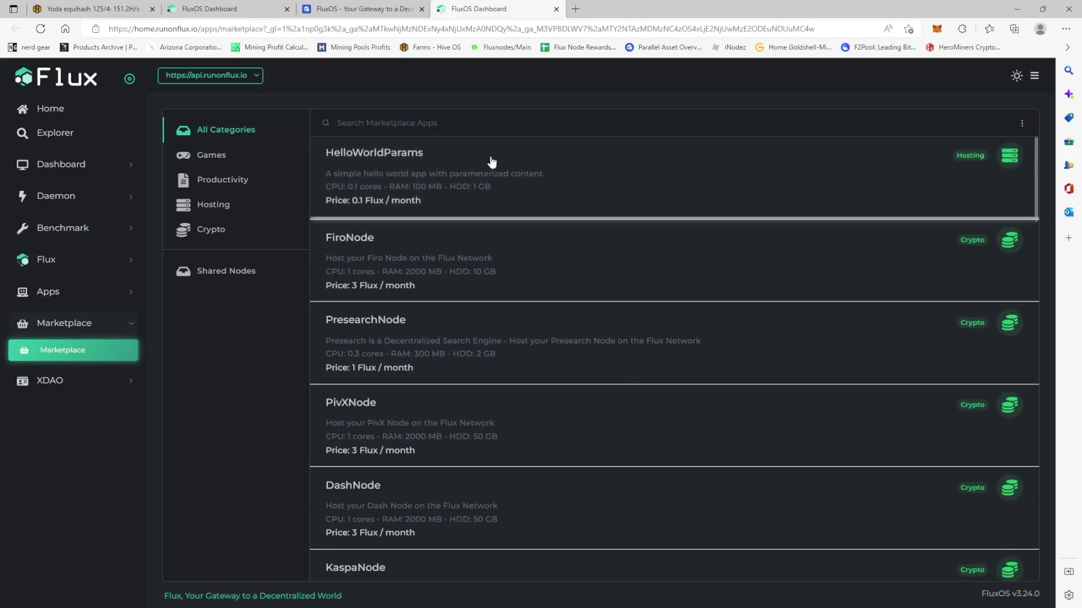
scroll(417, 276, down, 1)
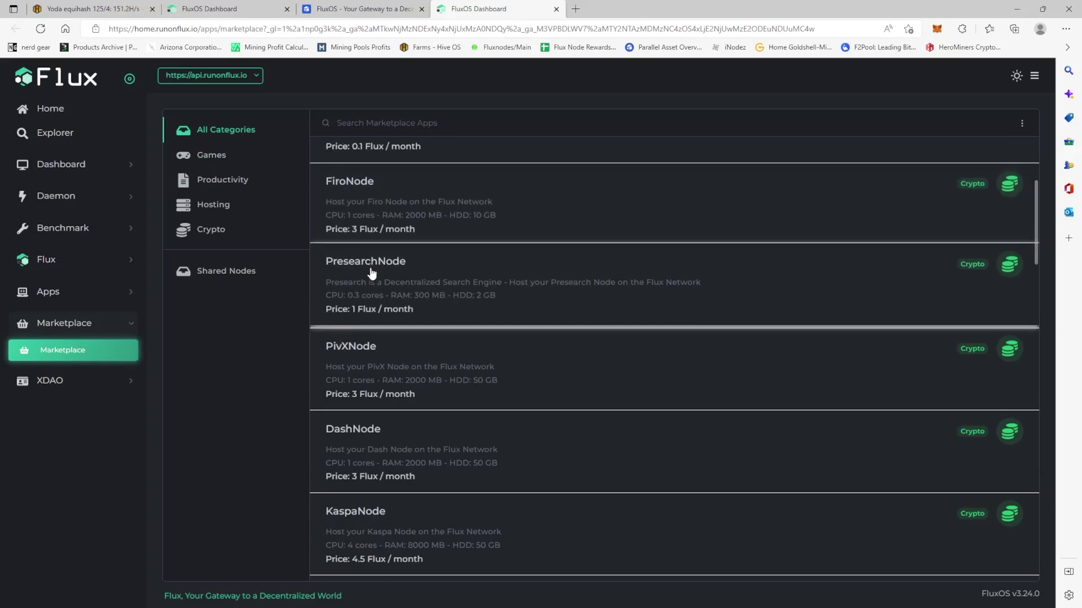
scroll(364, 262, down, 1)
scroll(370, 276, down, 1)
scroll(372, 295, down, 2)
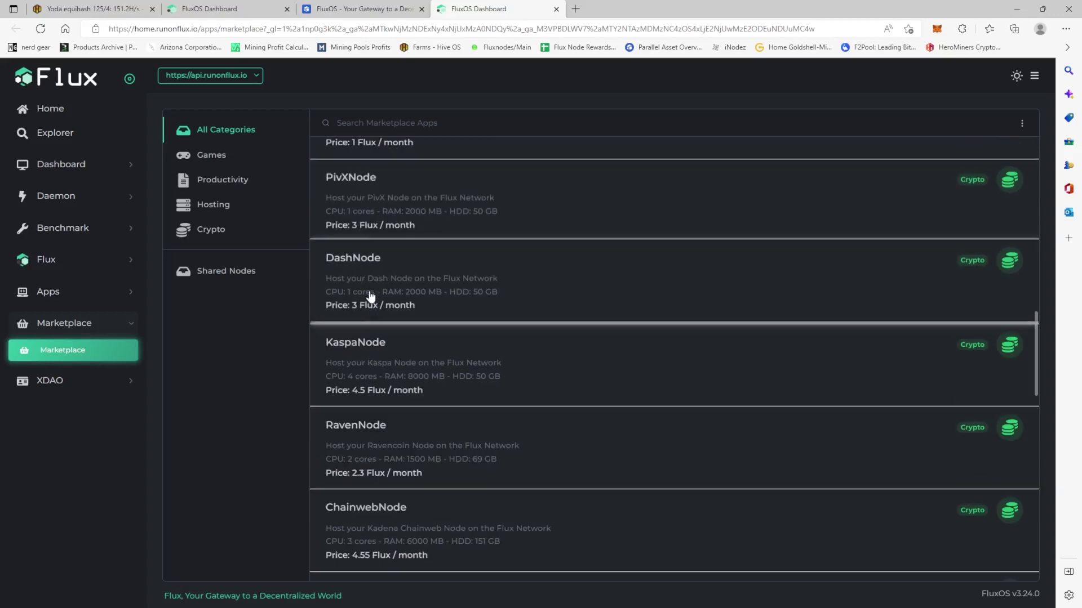
scroll(365, 319, down, 1)
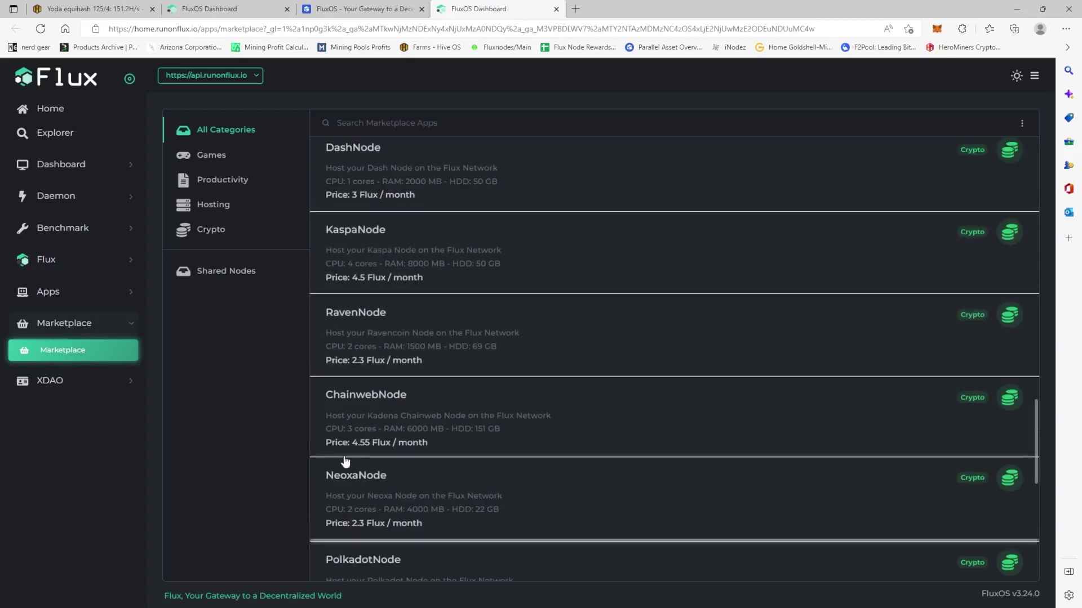
scroll(350, 440, down, 2)
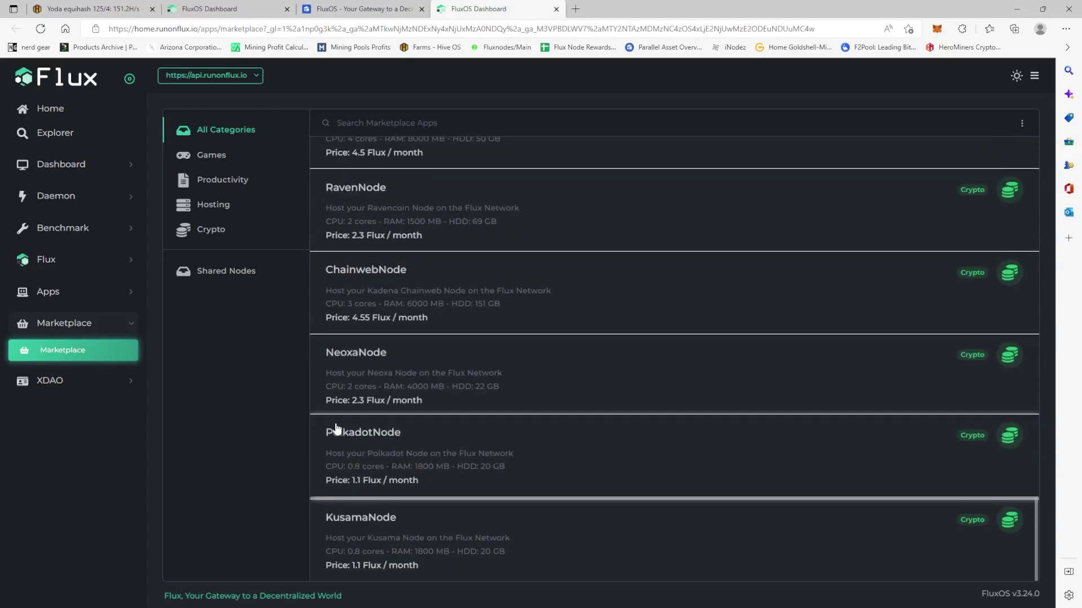
scroll(341, 431, up, 1)
scroll(340, 389, up, 1)
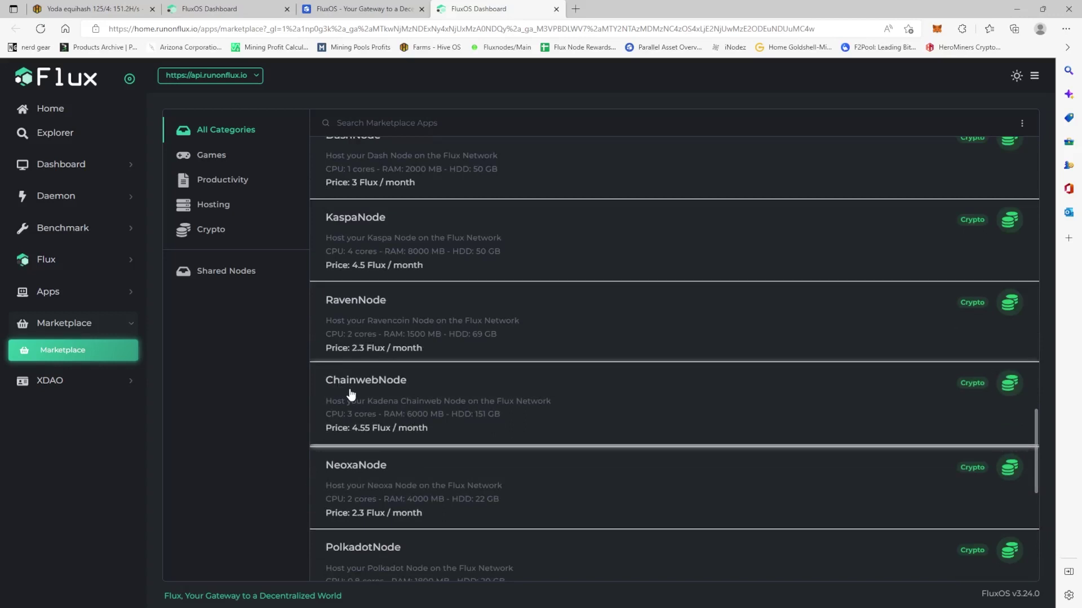
scroll(349, 390, down, 1)
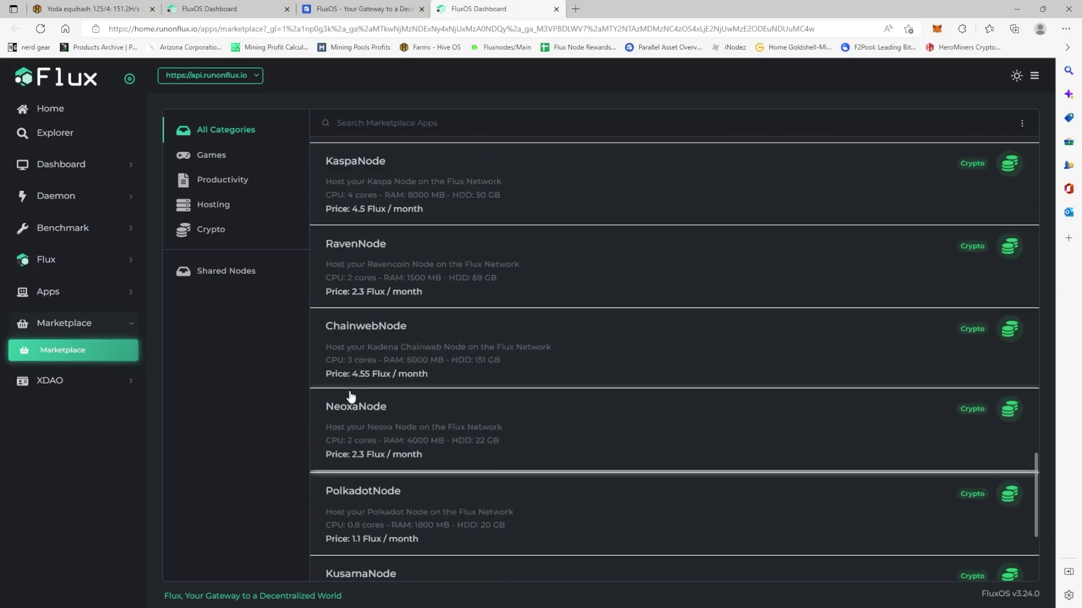
scroll(353, 393, up, 3)
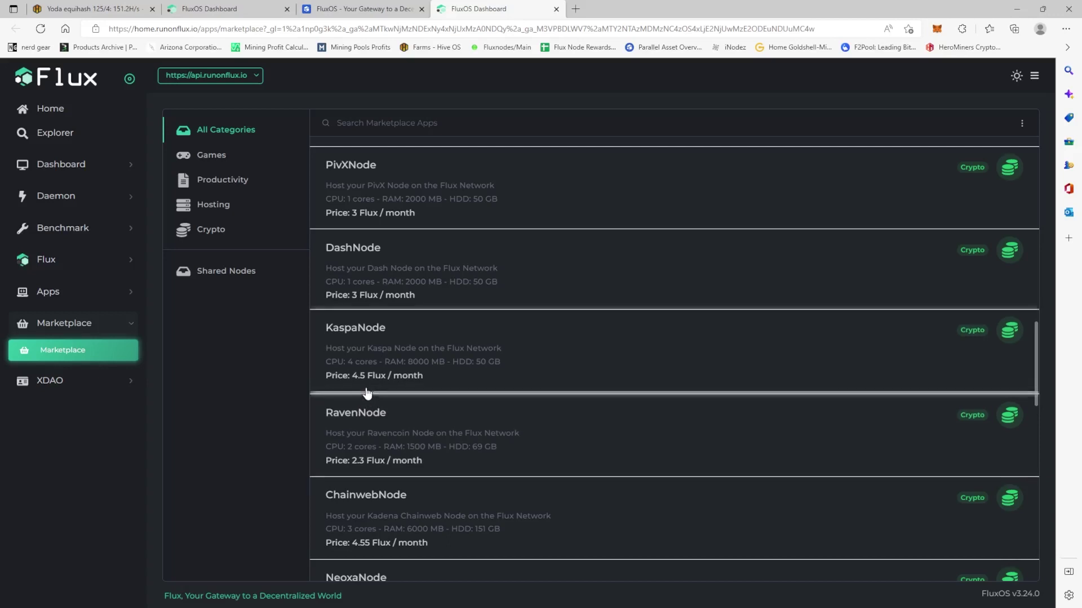
scroll(429, 402, down, 3)
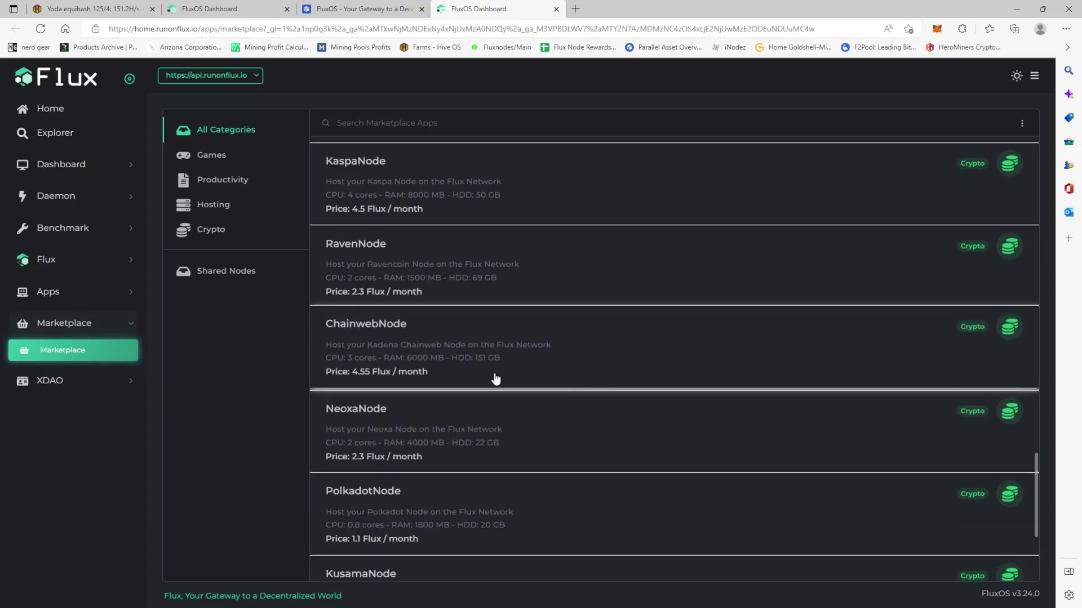
Open NeoxaNode's details (0.9 cores, 1898 MB RAM, 15 GB HDD) and highlight the ZelID login notice.
click(363, 425)
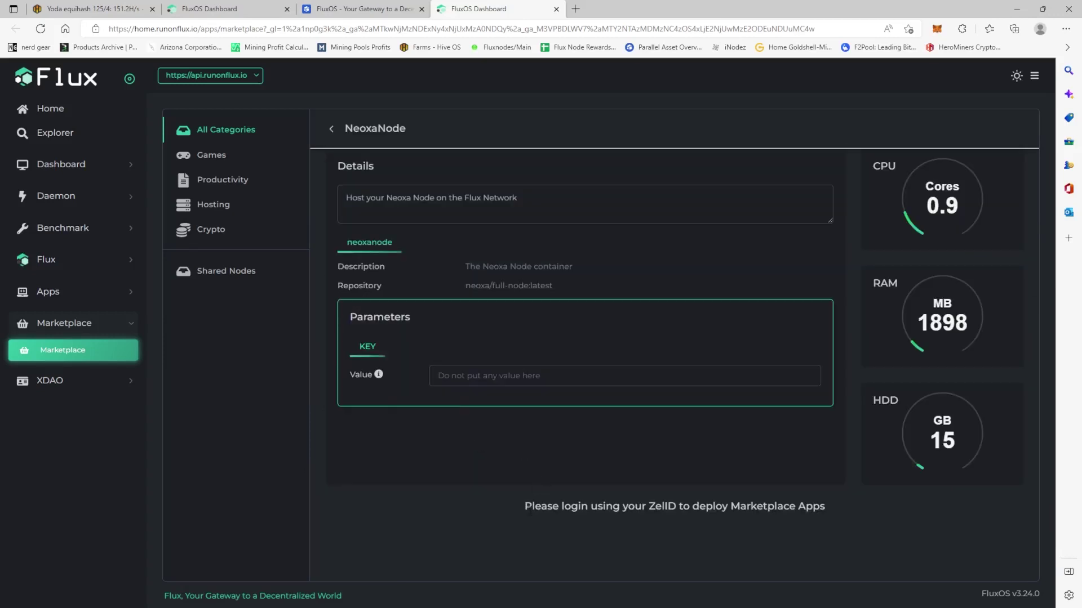
drag(525, 507, 825, 507)
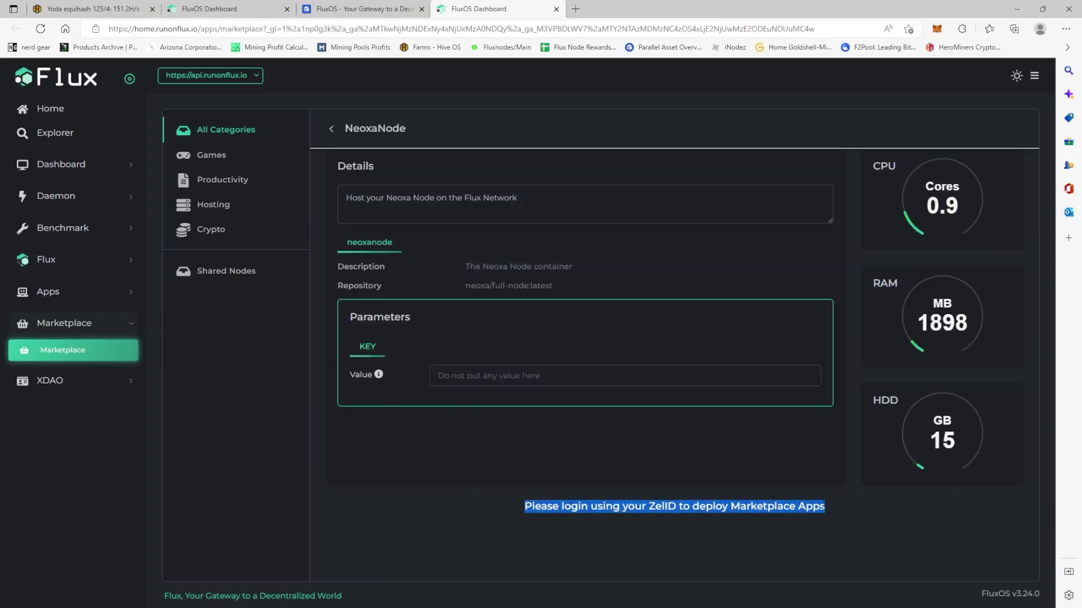
click(484, 210)
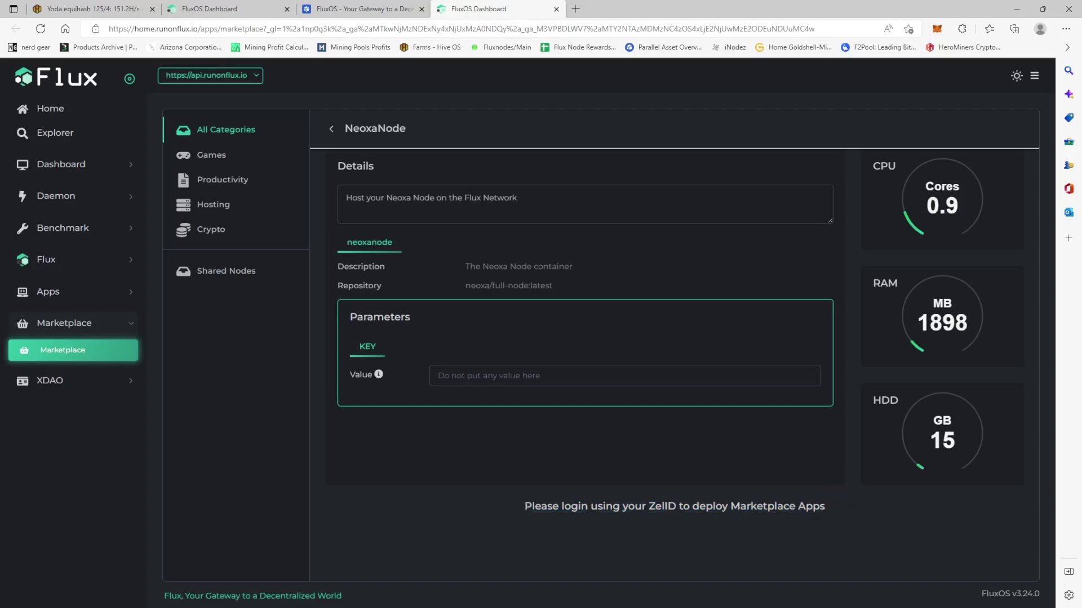
From the Home page, log in with the ZelID fingerprint and let the browser open Zelcore.
click(96, 113)
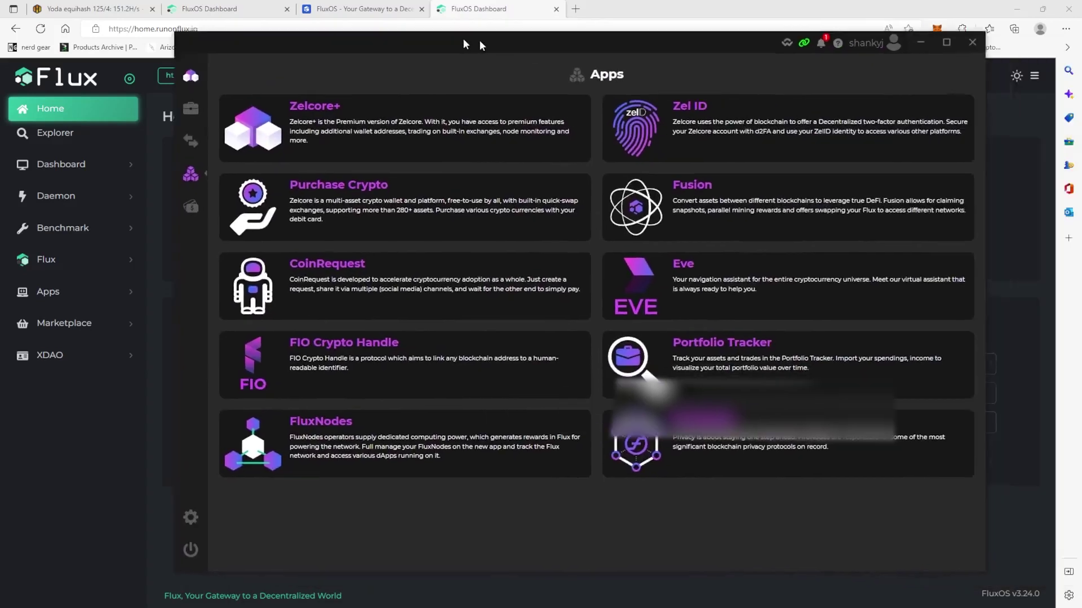
drag(479, 40, 1081, 43)
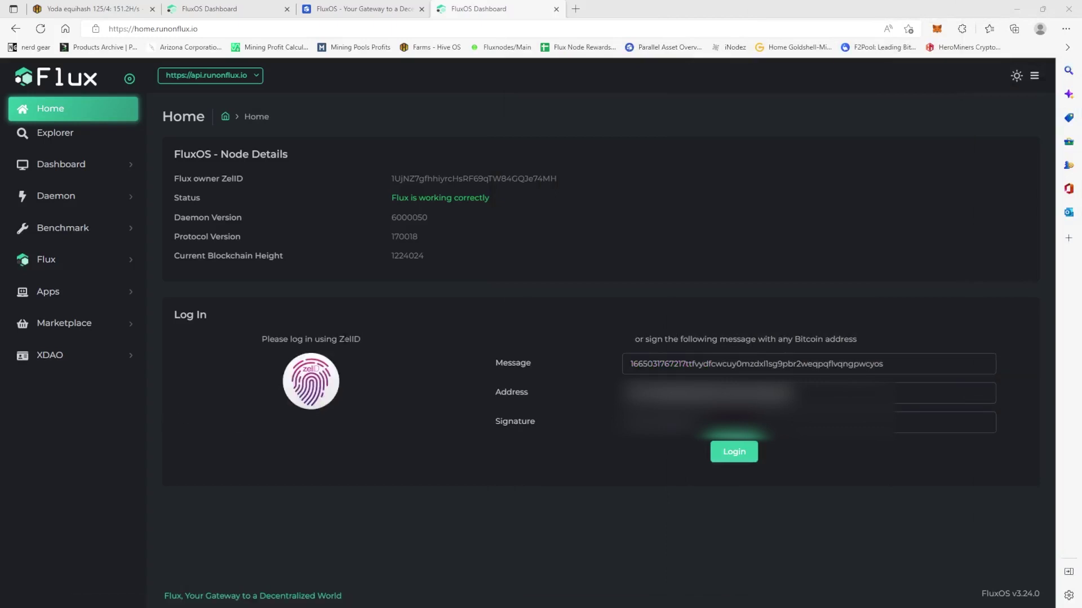
click(311, 386)
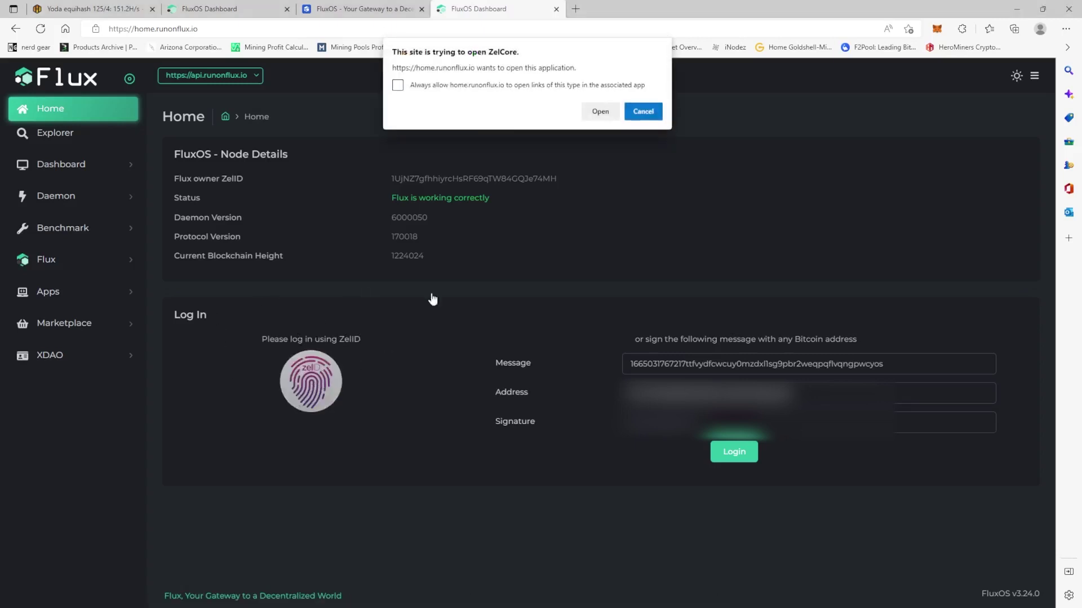
click(606, 111)
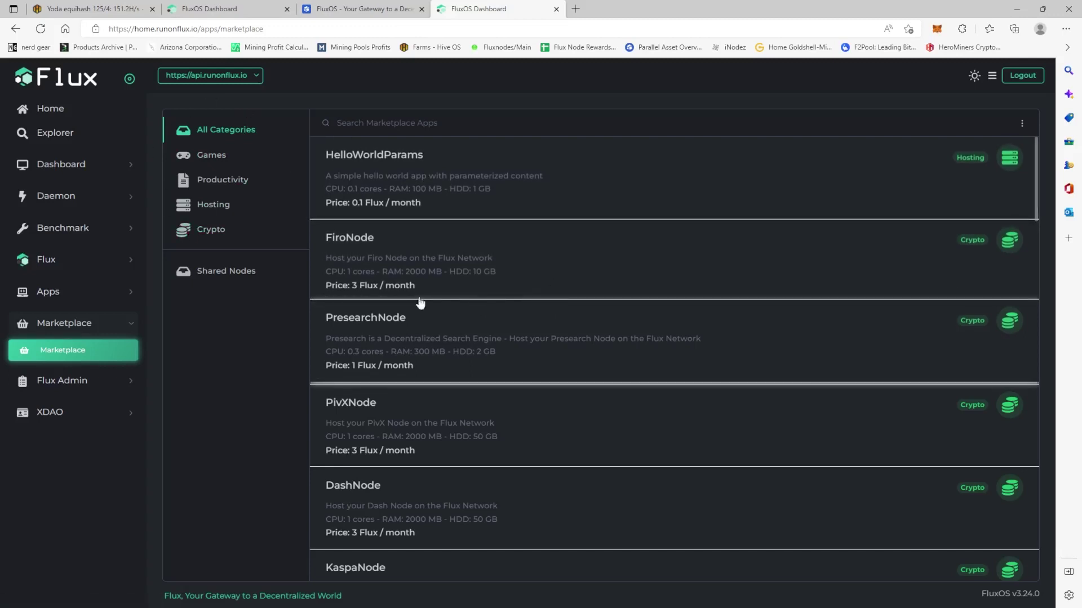
Scroll the marketplace list down until the NeoxaNode card at 2.3 Flux/month appears.
scroll(406, 290, down, 2)
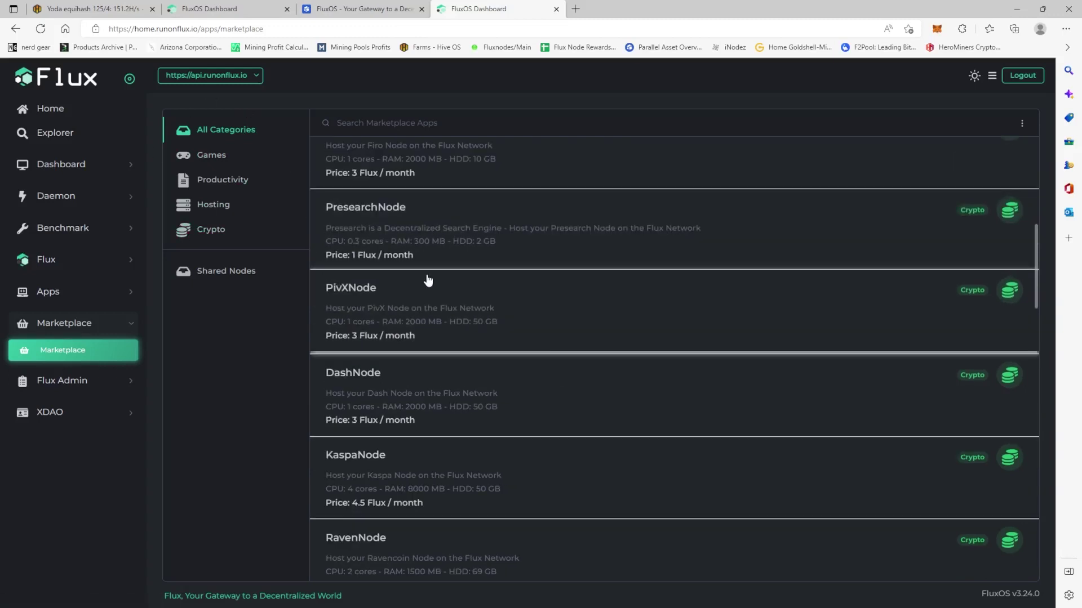
scroll(397, 349, down, 1)
scroll(398, 356, down, 2)
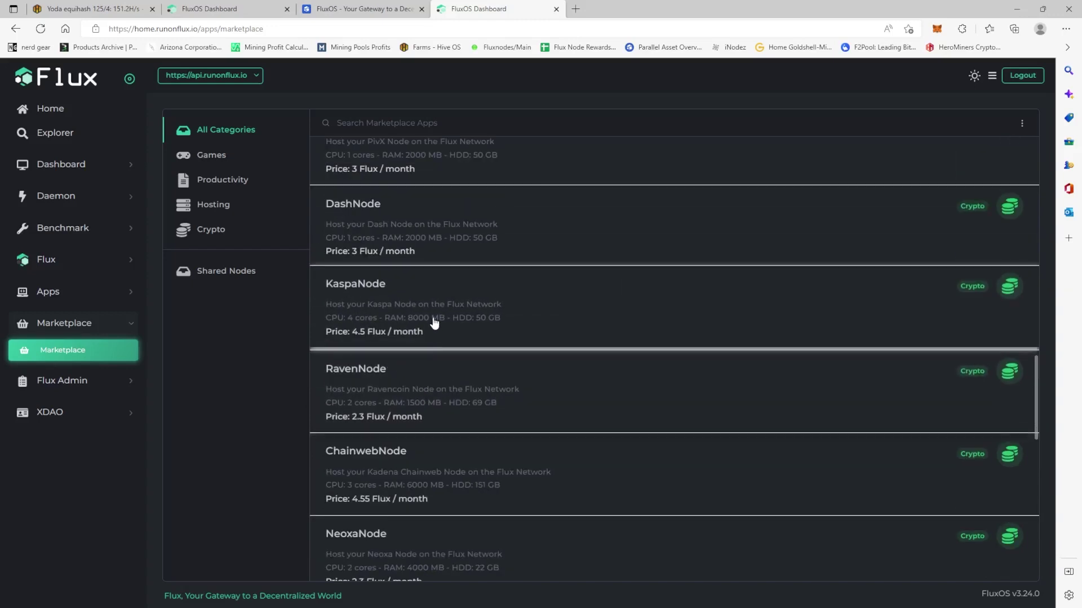
scroll(385, 333, down, 3)
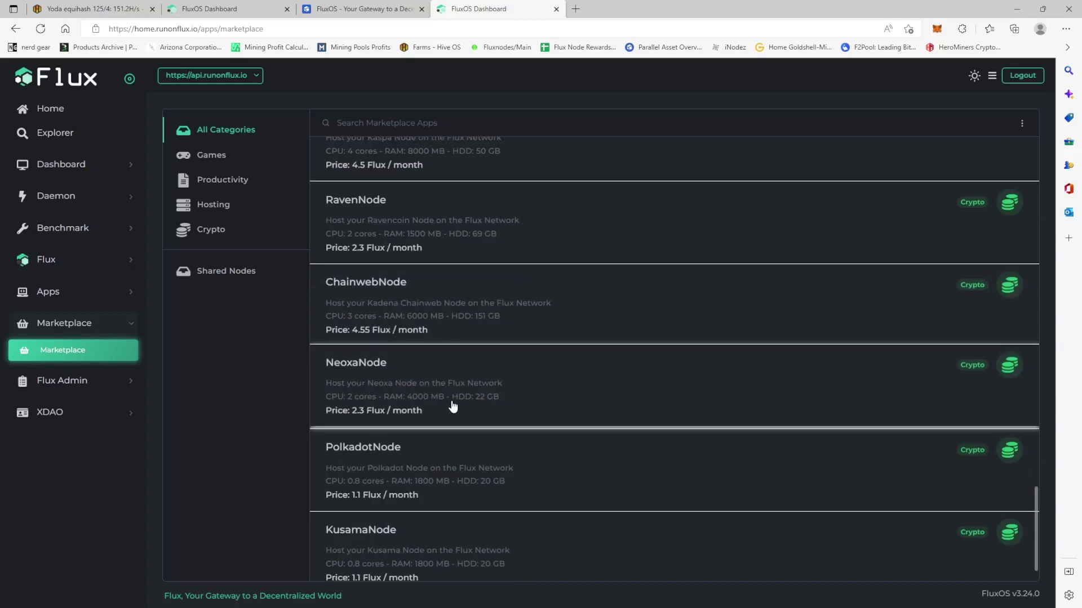
Open NeoxaNode, start launching it, and pass the Check Registration step.
click(364, 388)
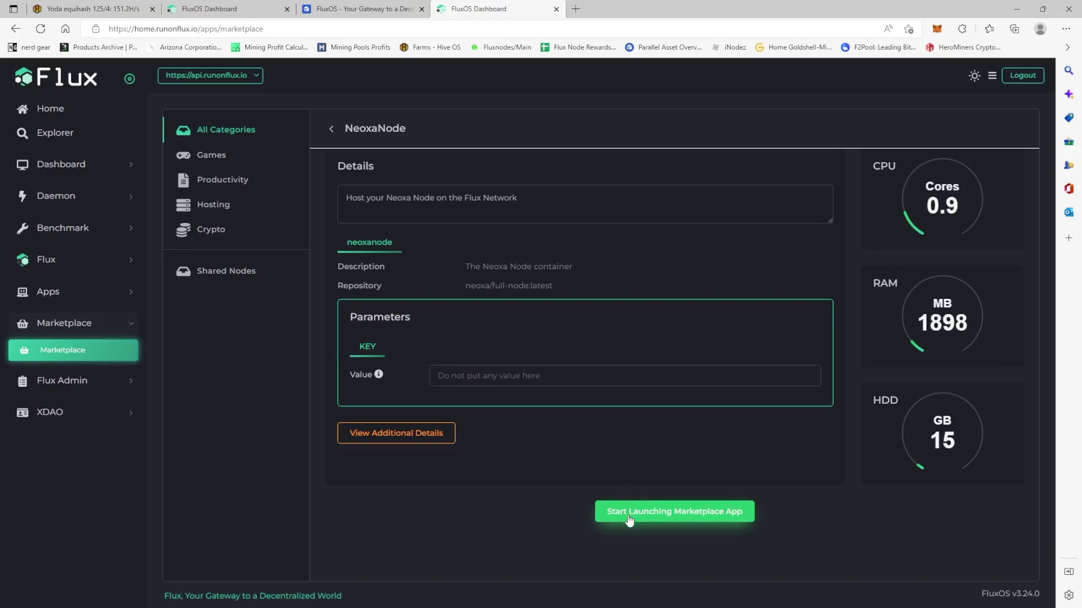
click(677, 517)
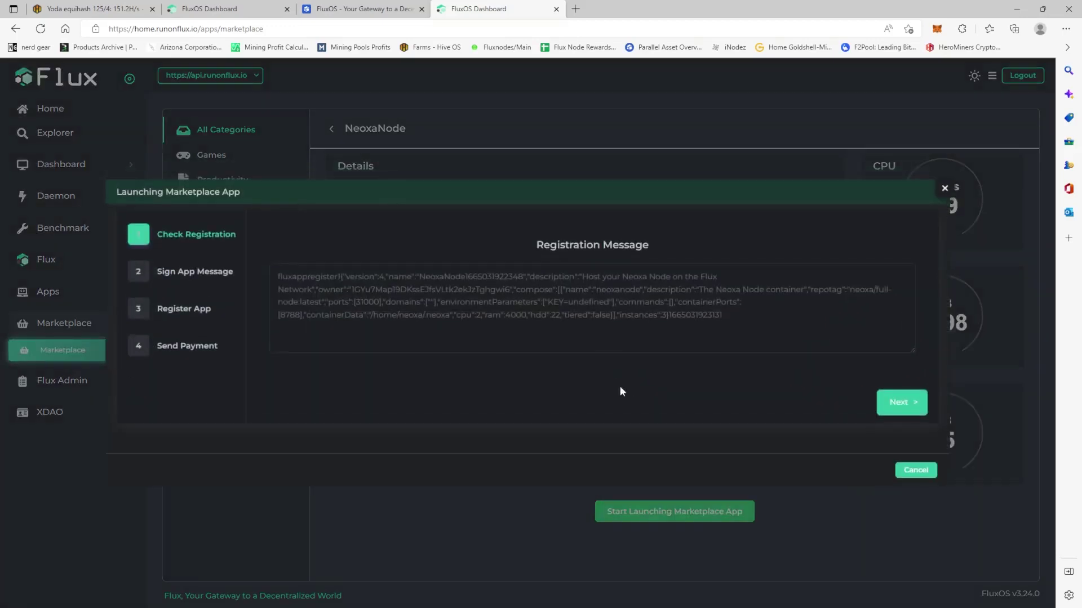
click(901, 410)
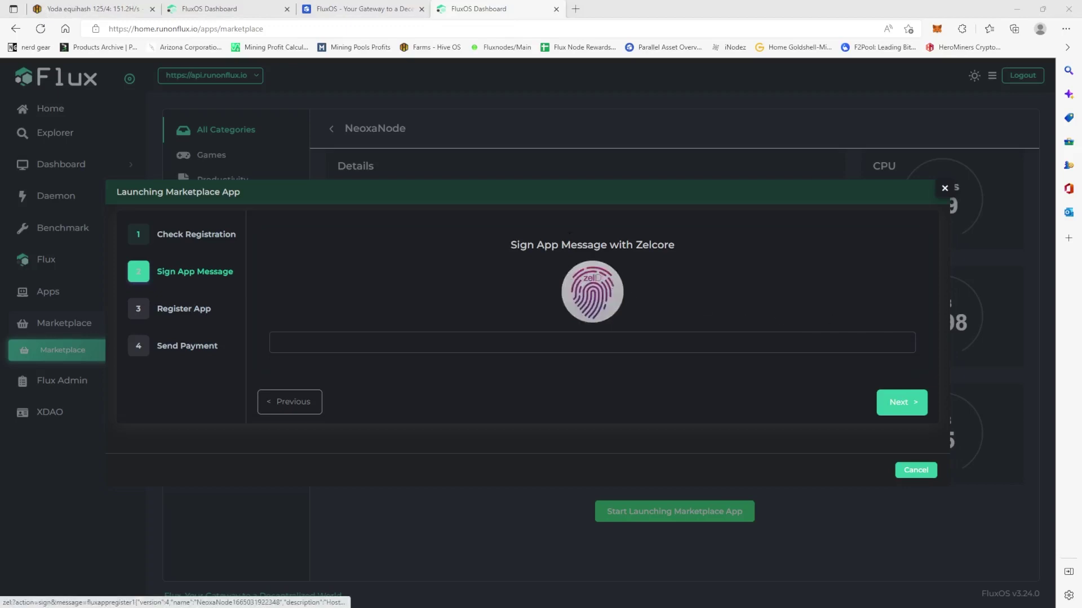
Sign the NeoxaNode app message using the Zelcore fingerprint, allowing the browser to open Zelcore.
click(590, 297)
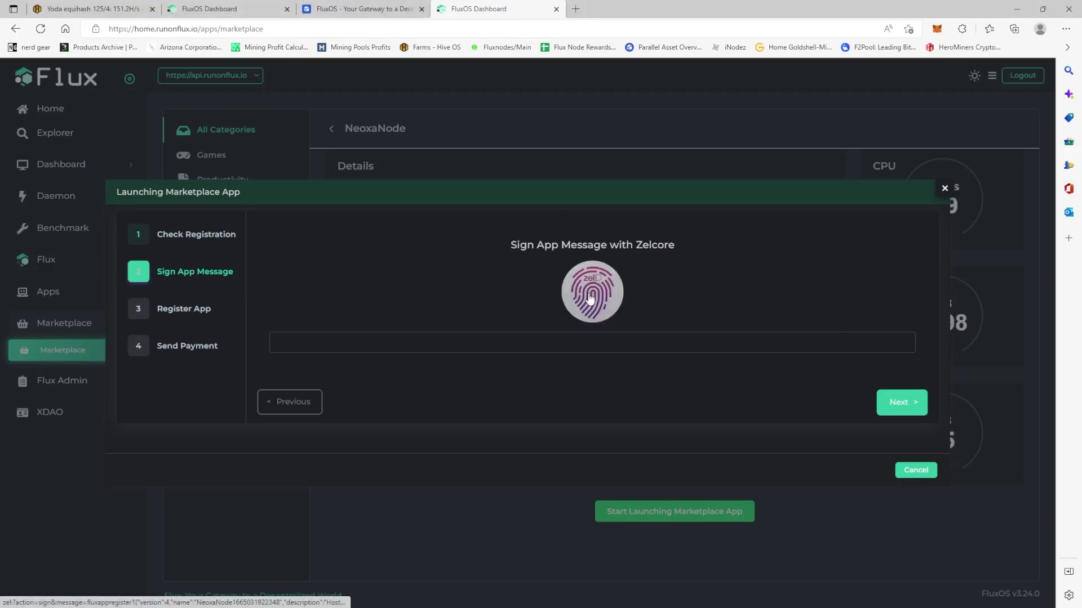
click(594, 107)
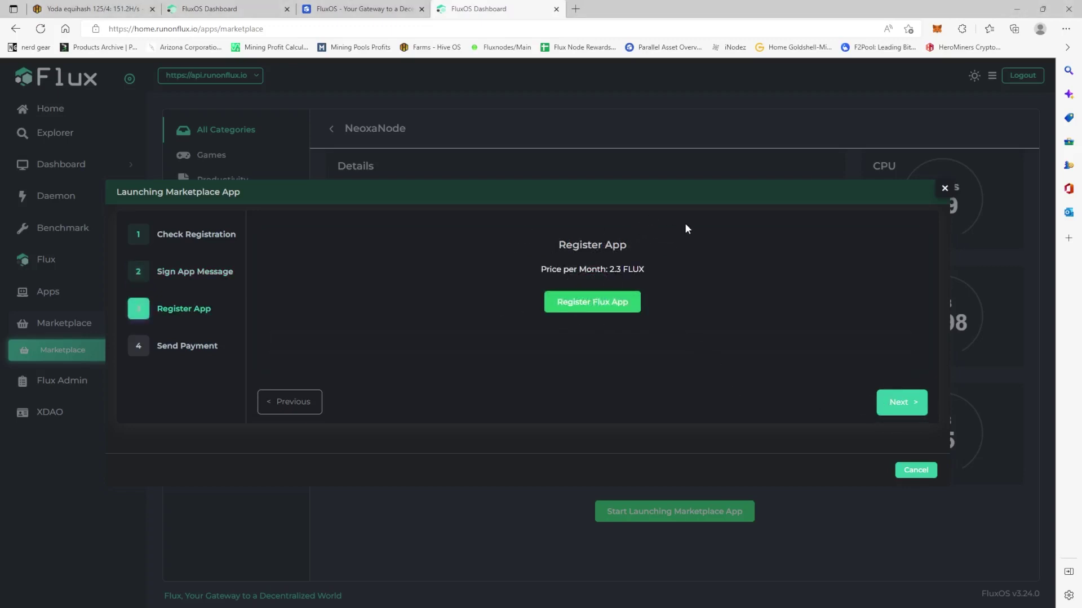
Register the NeoxaNode Flux app and, once the hash arrives, proceed to Send Payment.
drag(551, 243, 626, 246)
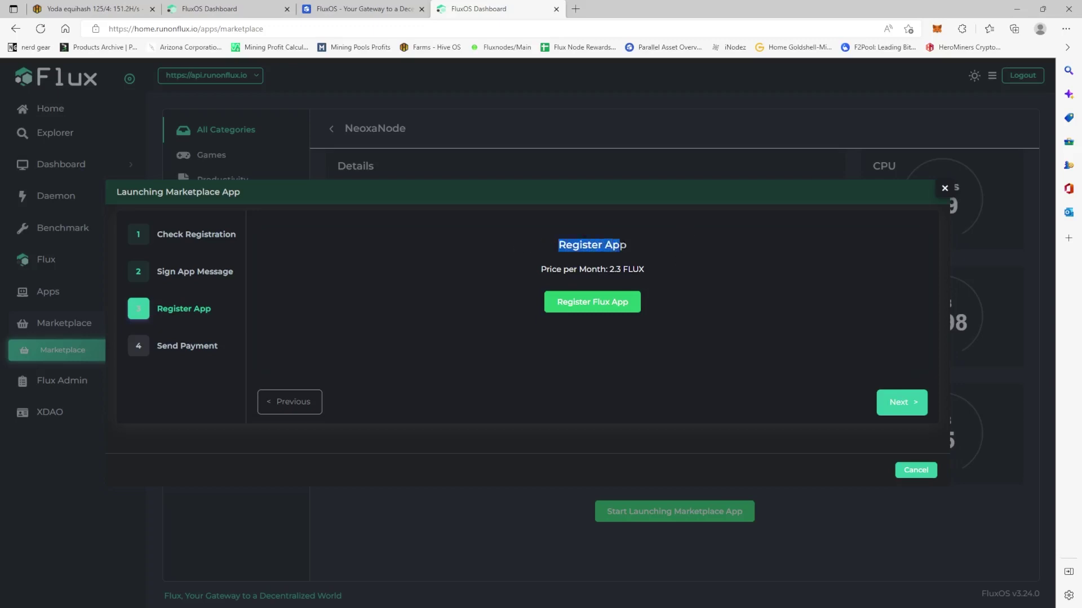
click(589, 307)
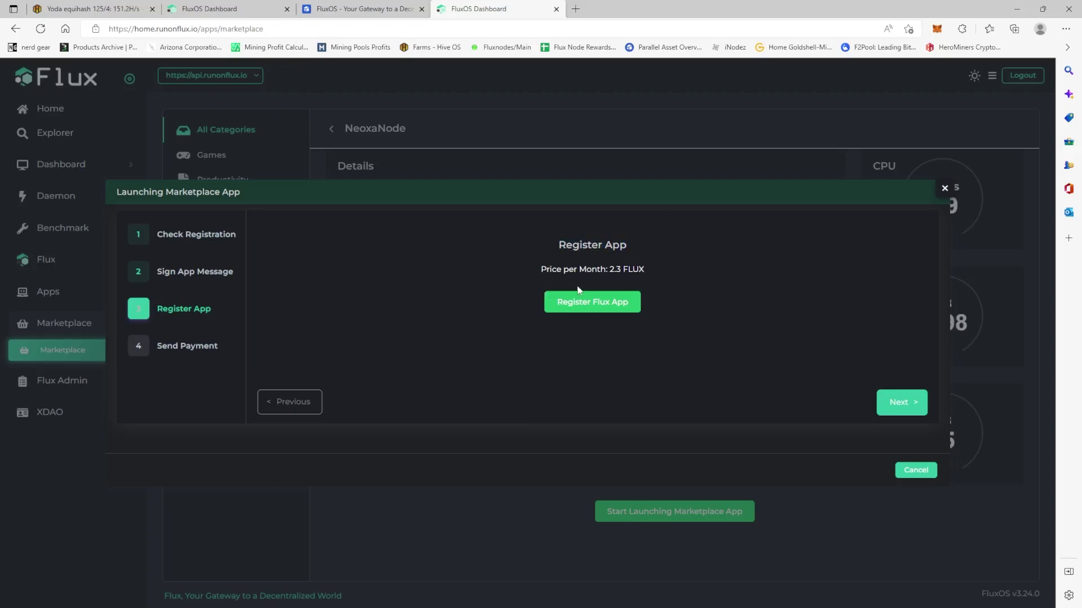
click(594, 294)
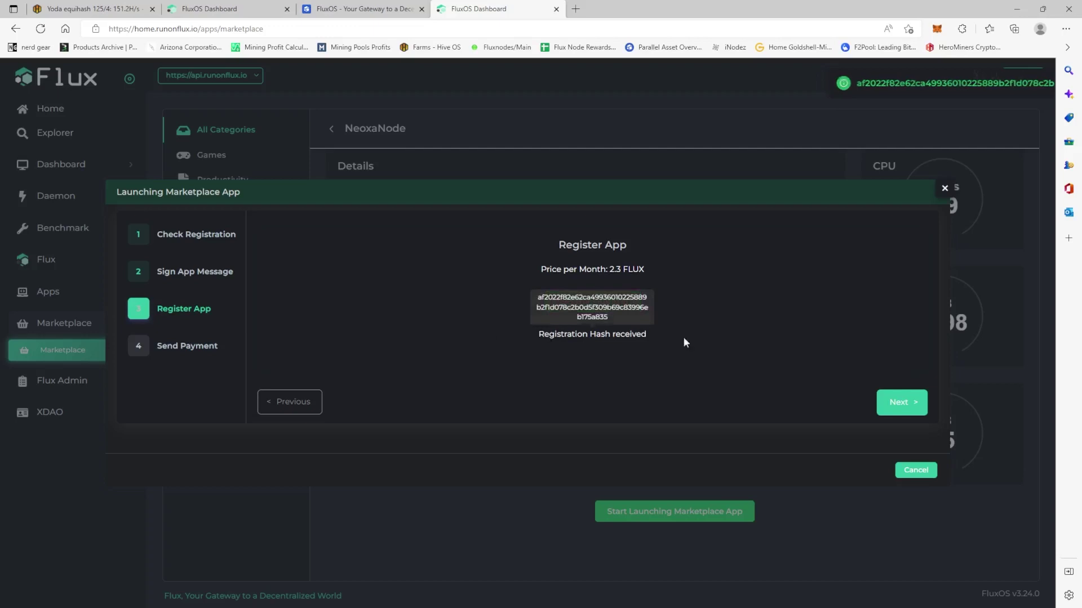
click(900, 403)
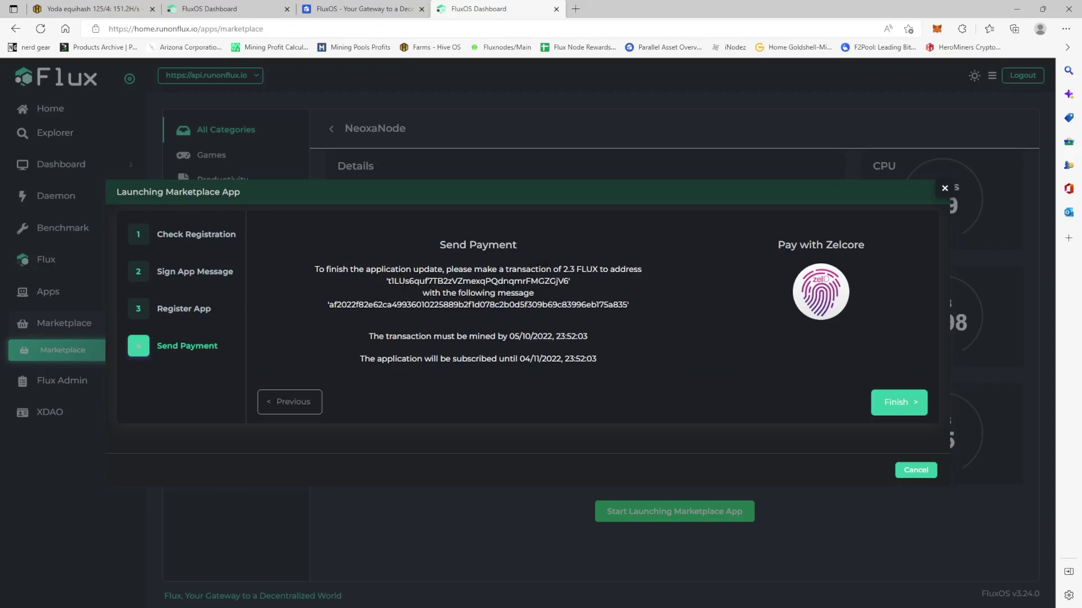
Point out the payment address and the payment message hash on the Send Payment step.
drag(390, 281, 531, 281)
click(337, 312)
drag(329, 305, 563, 306)
right_click(562, 277)
click(586, 284)
Pay the 2.3 FLUX with Zelcore, letting the browser open the wallet.
click(833, 304)
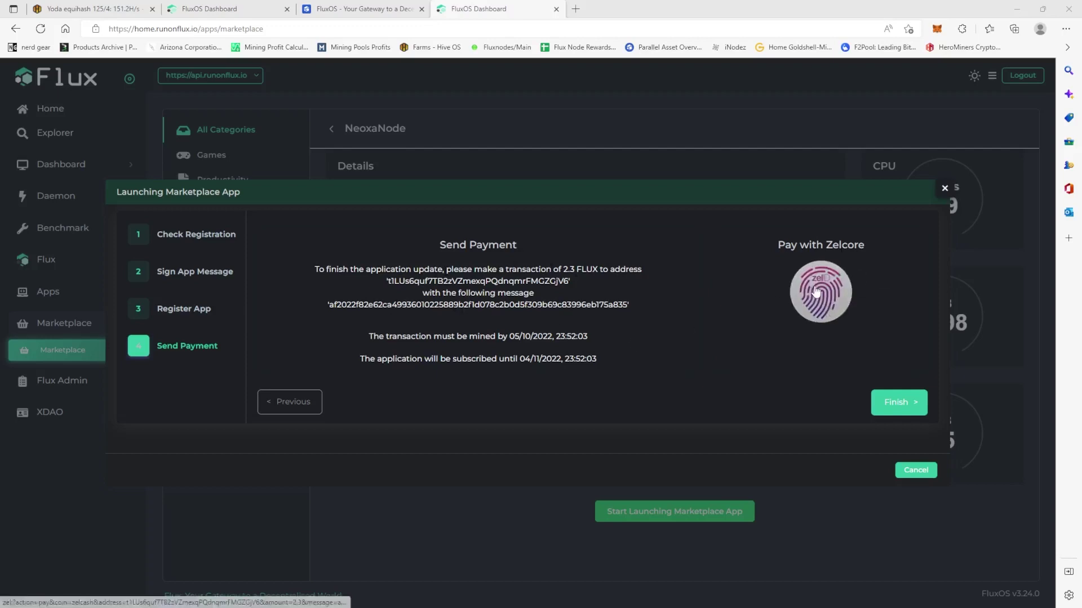
click(830, 300)
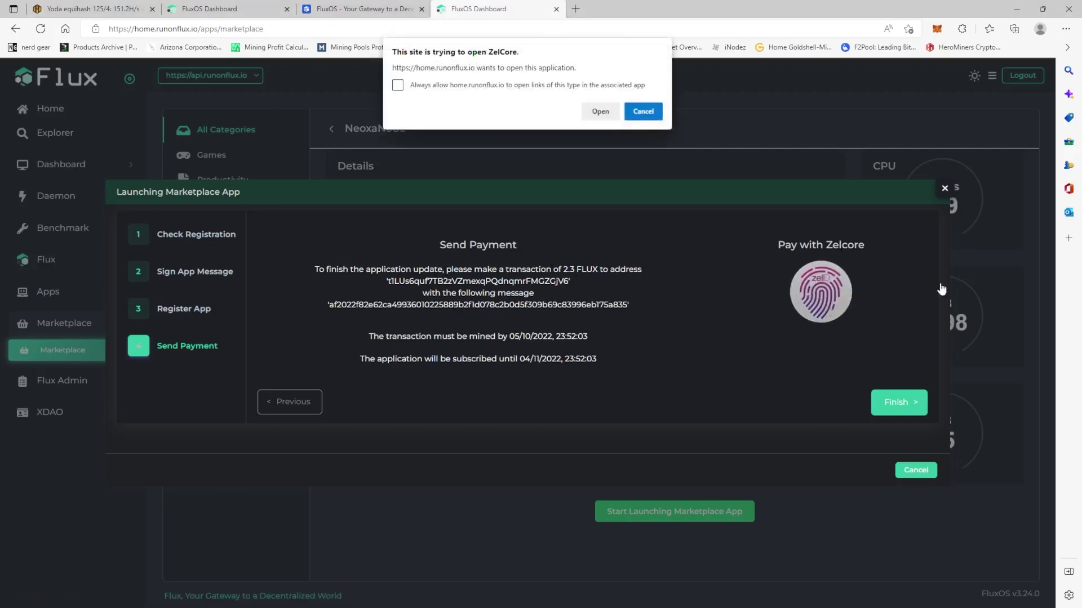
click(599, 112)
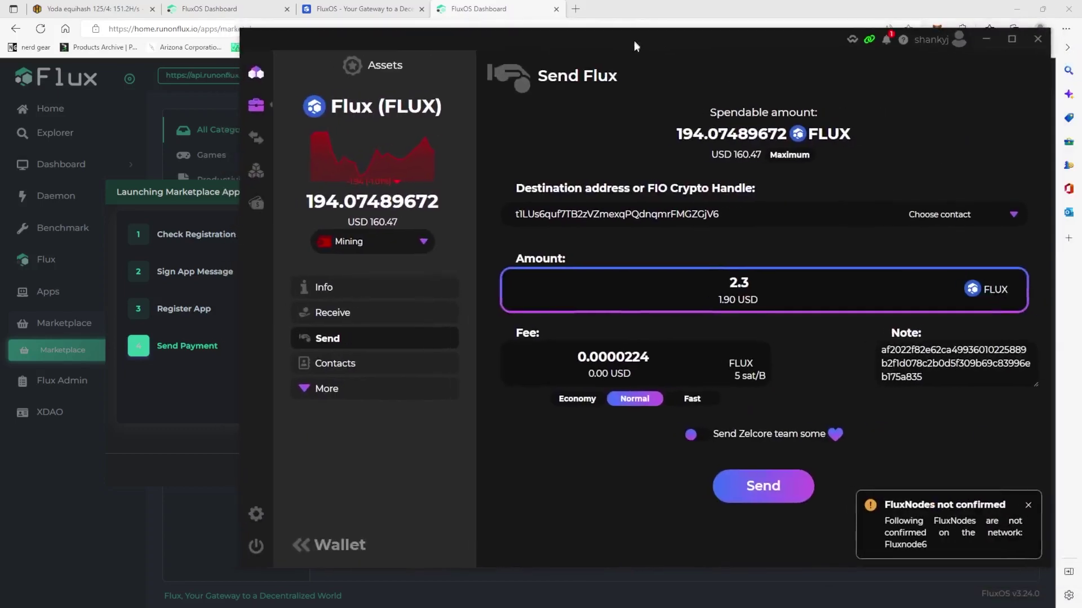
Send and confirm the 2.3 FLUX payment in Zelcore, then close the send window.
drag(634, 41, 451, 22)
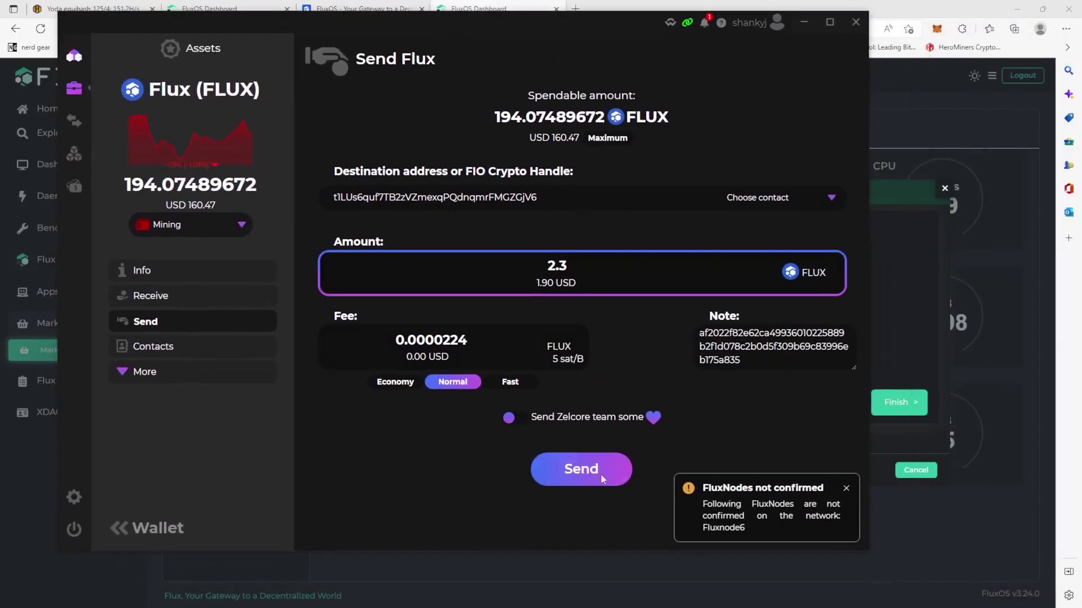
click(567, 473)
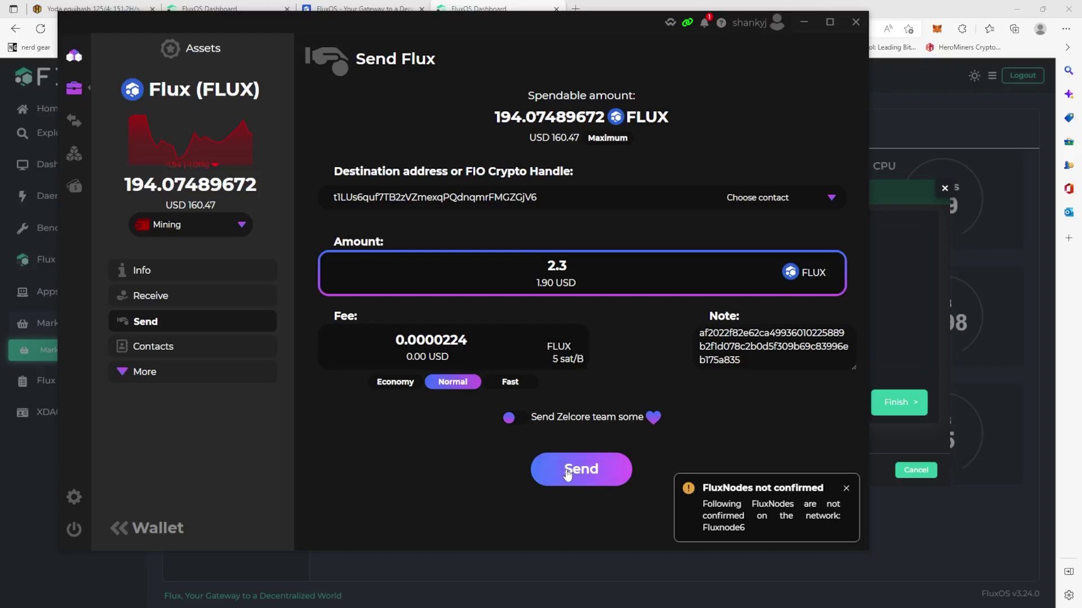
click(637, 419)
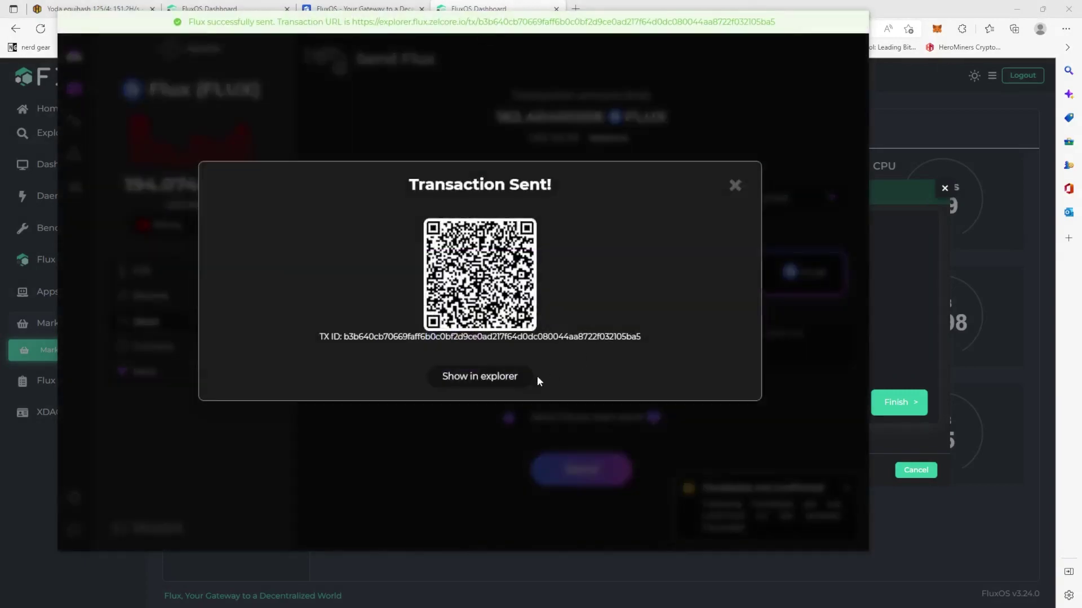
click(736, 186)
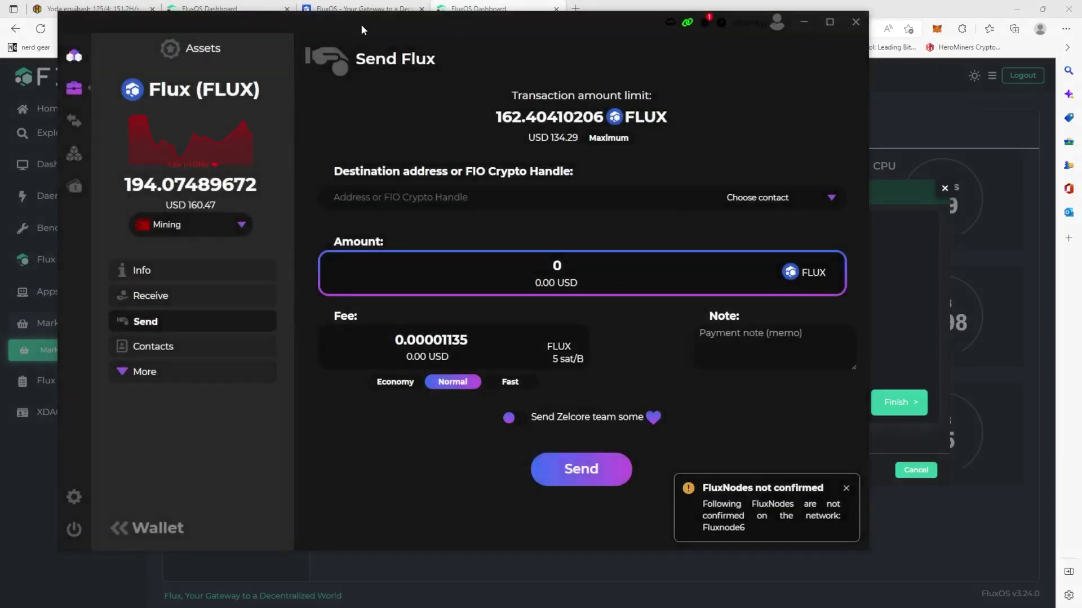
click(721, 23)
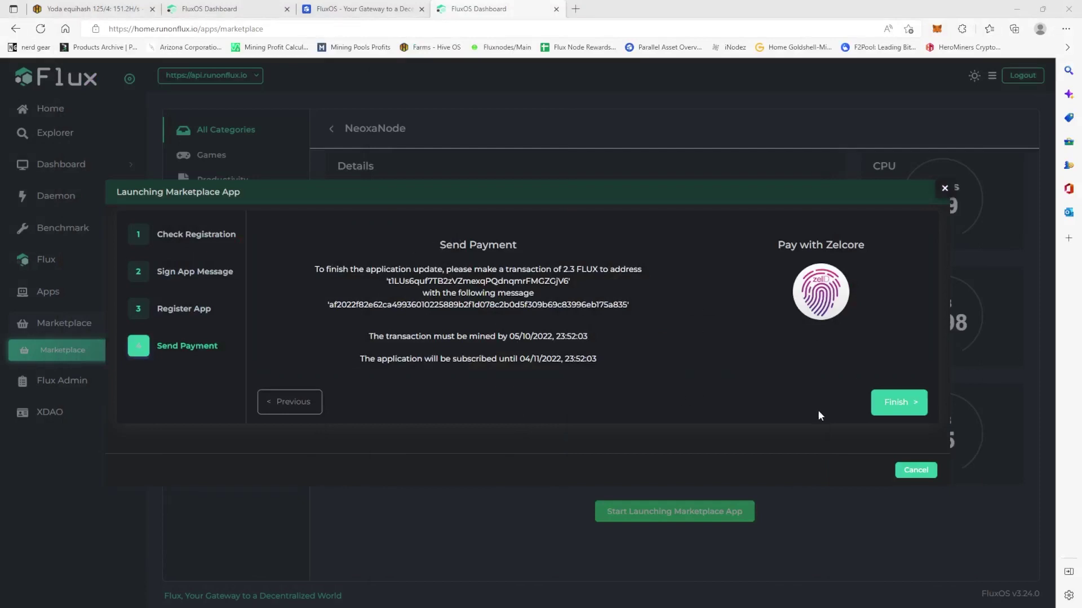
Finish the NeoxaNode launch after payment and confirm closing the launch wizard.
click(905, 411)
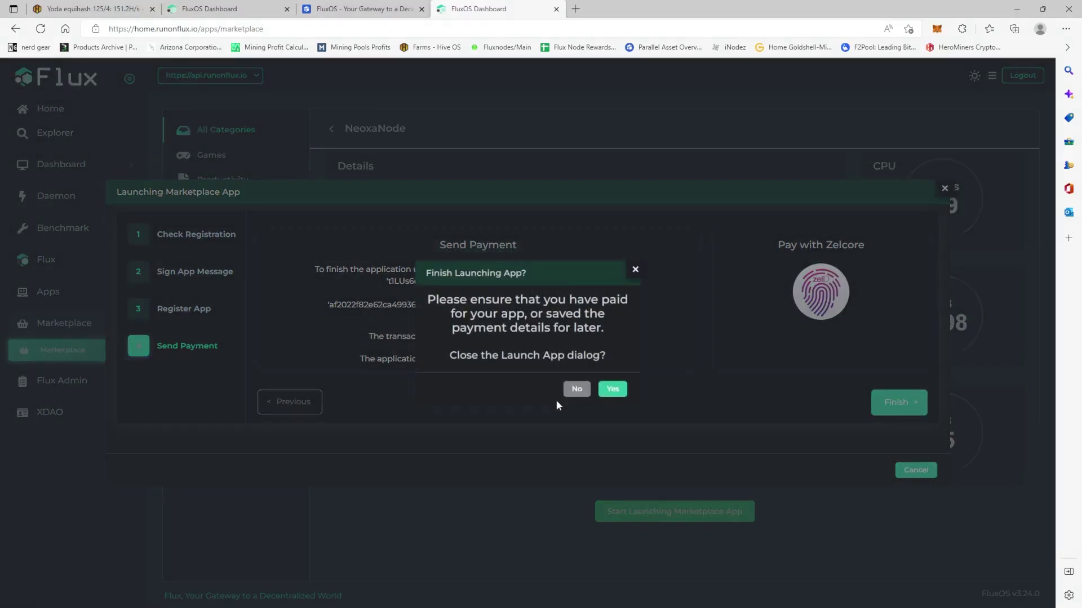
click(613, 389)
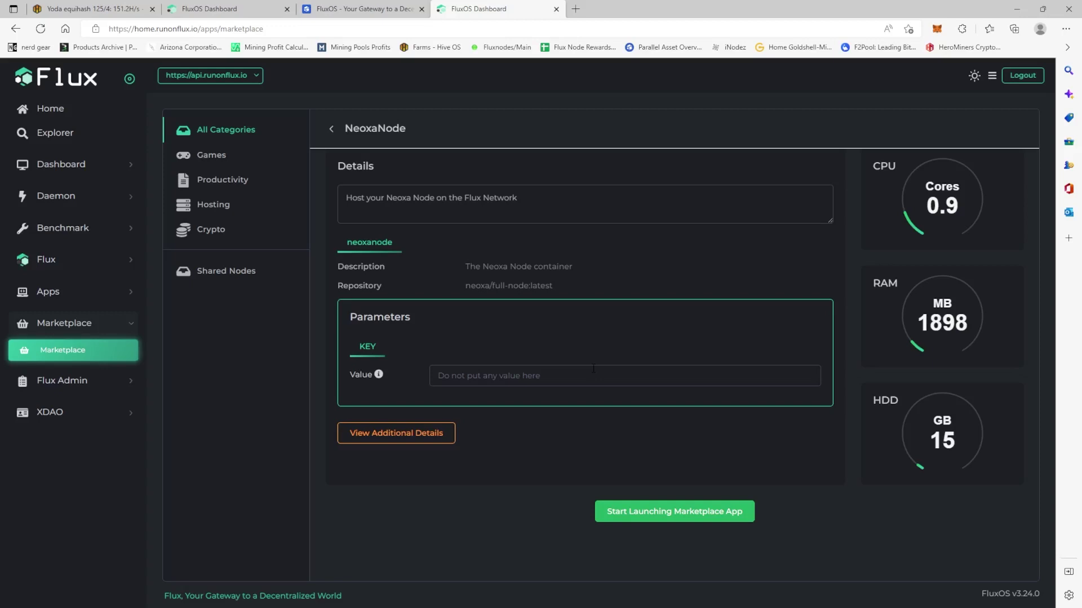
Open Global Apps and browse the Active Apps list from KusamaNode down to FluxPools and back.
click(83, 302)
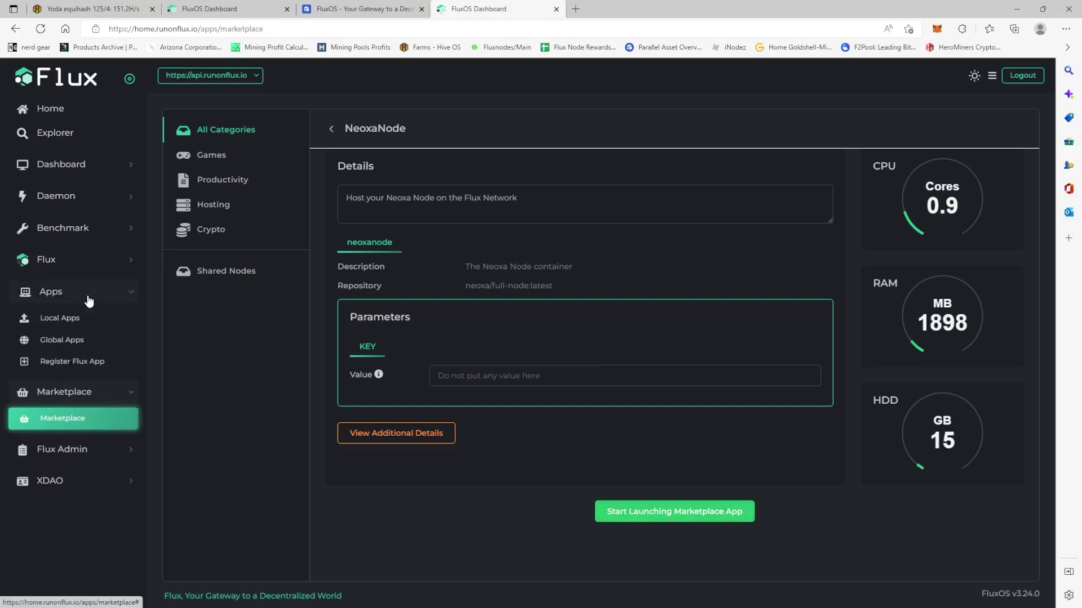
click(71, 344)
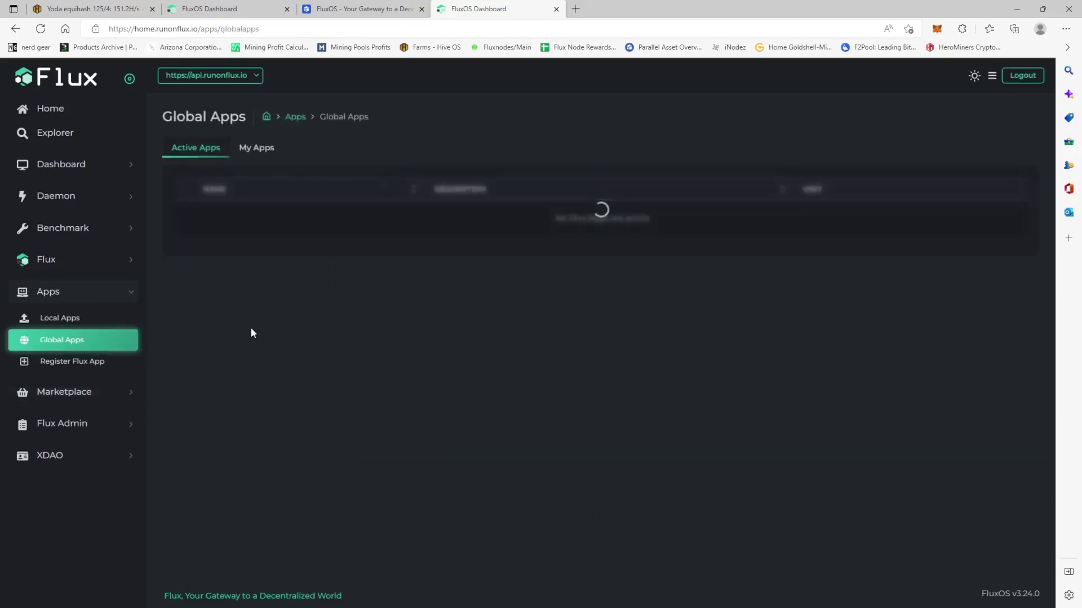
scroll(265, 241, down, 2)
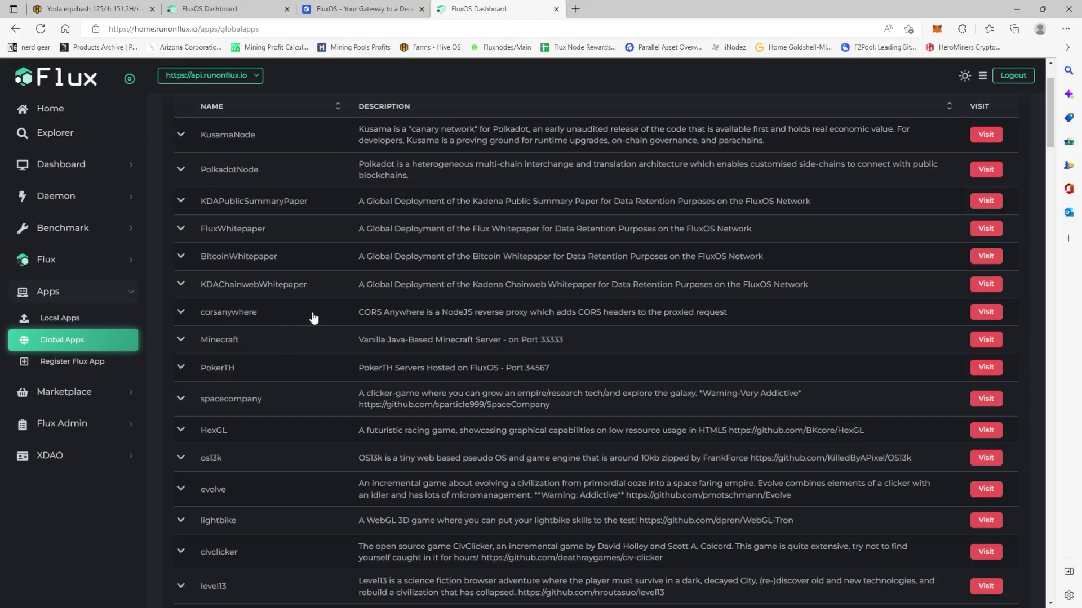
scroll(307, 318, down, 4)
scroll(308, 317, down, 4)
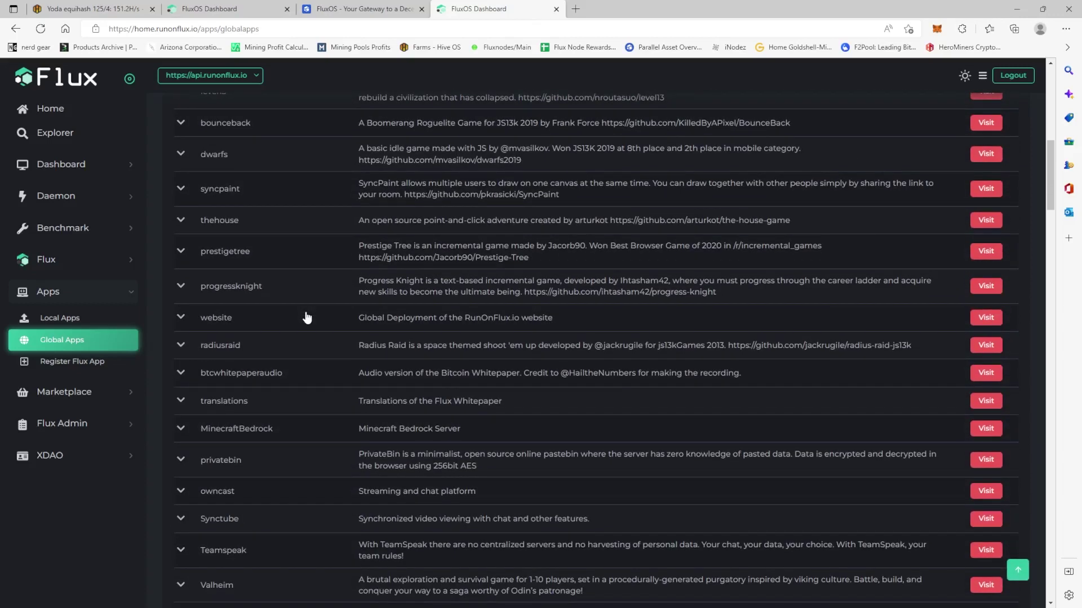
scroll(405, 361, down, 3)
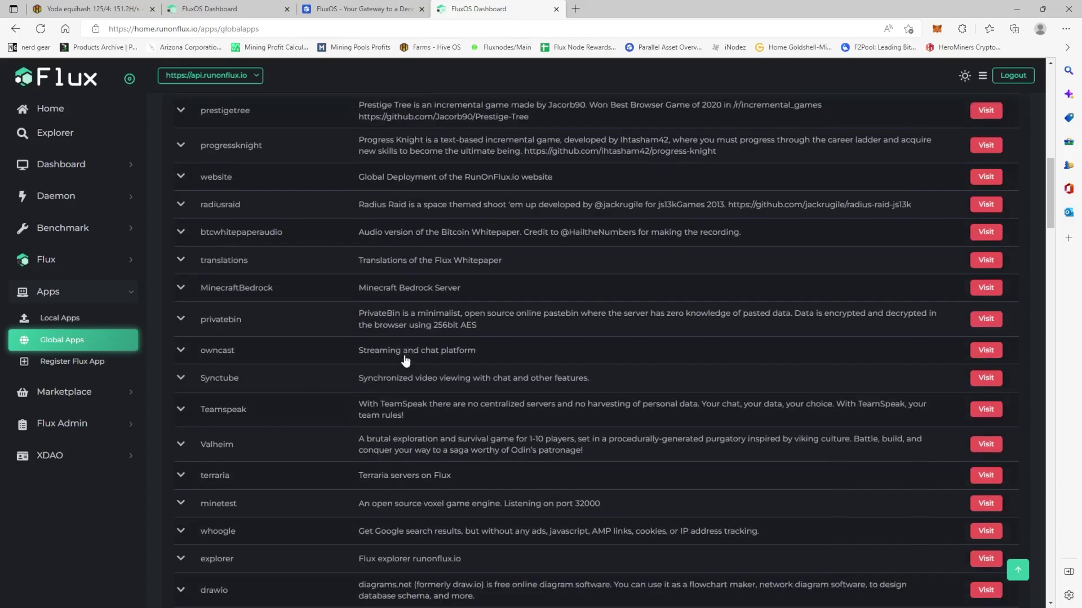
scroll(337, 299, down, 3)
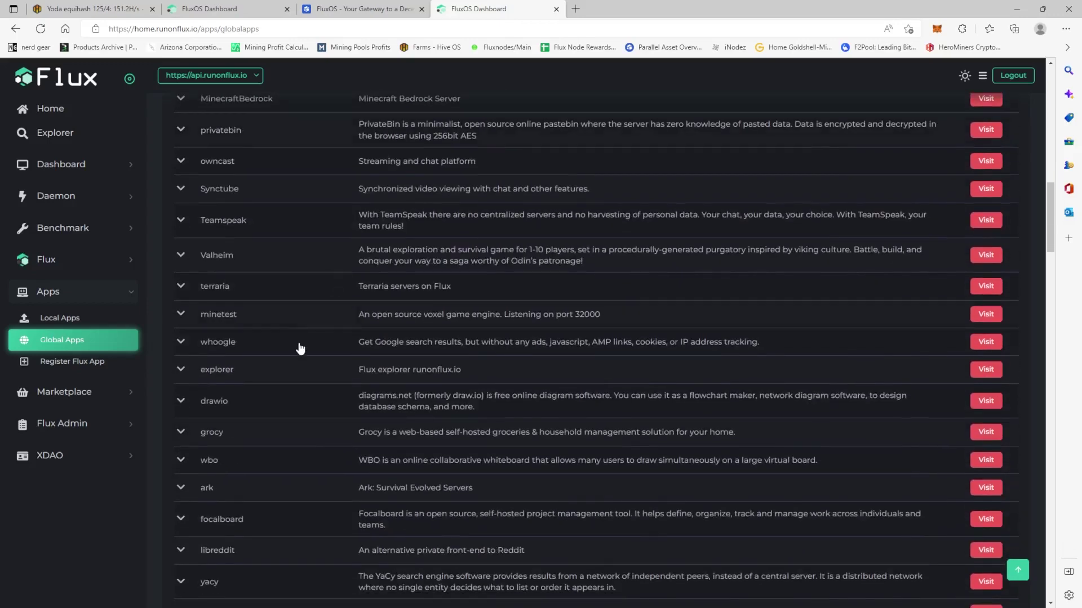
scroll(300, 350, down, 5)
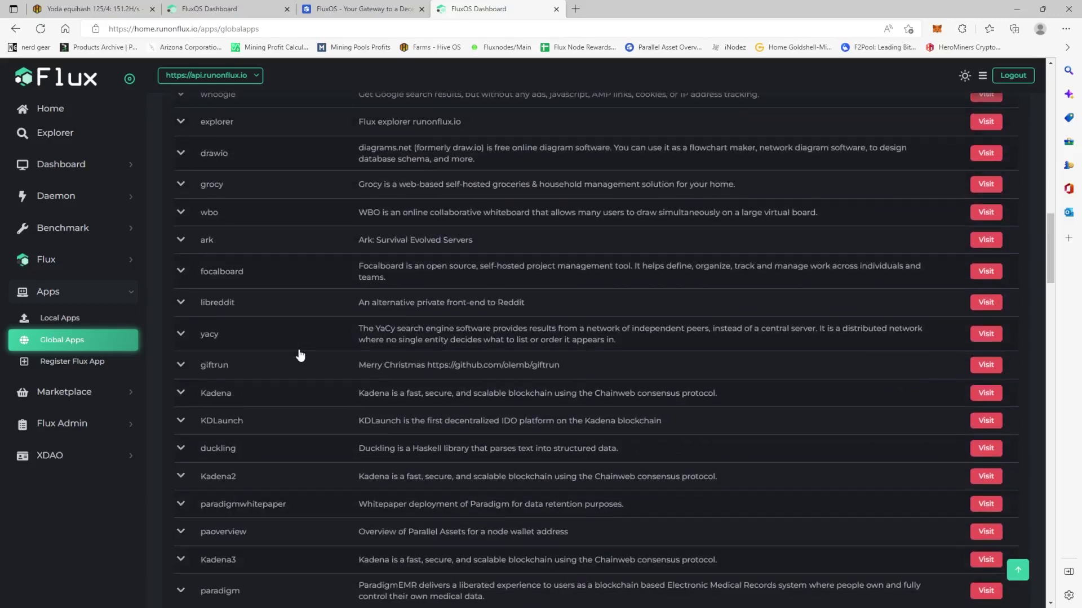
scroll(287, 398, down, 3)
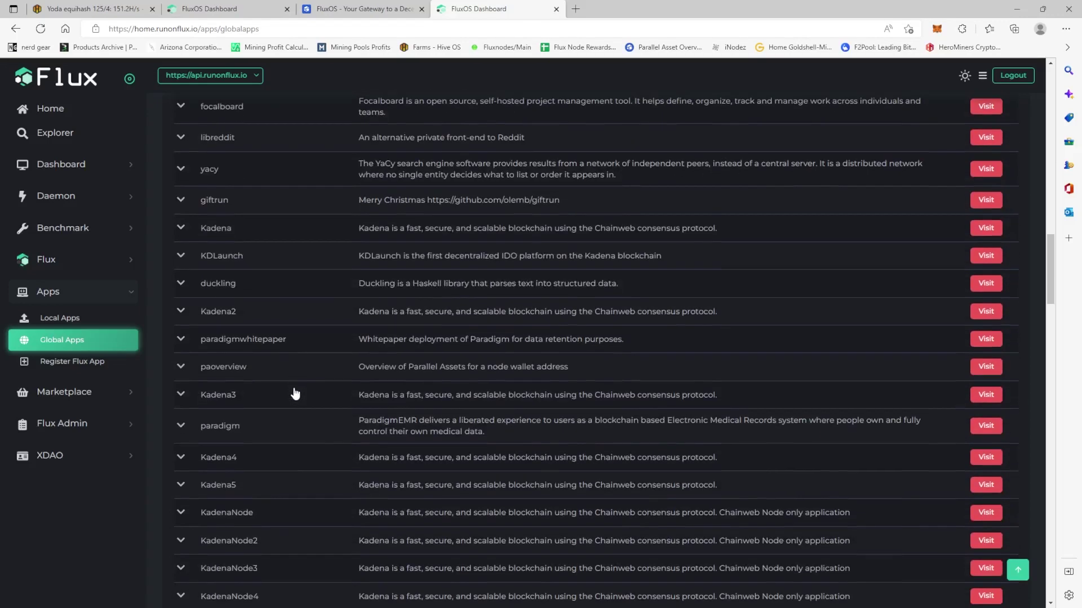
scroll(295, 393, down, 15)
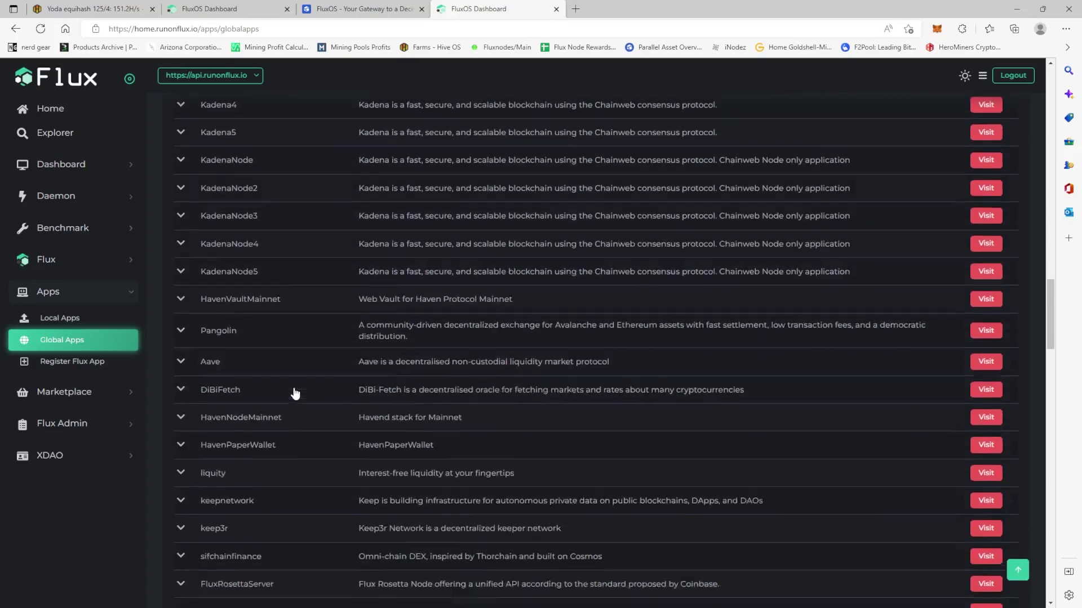
scroll(295, 394, down, 9)
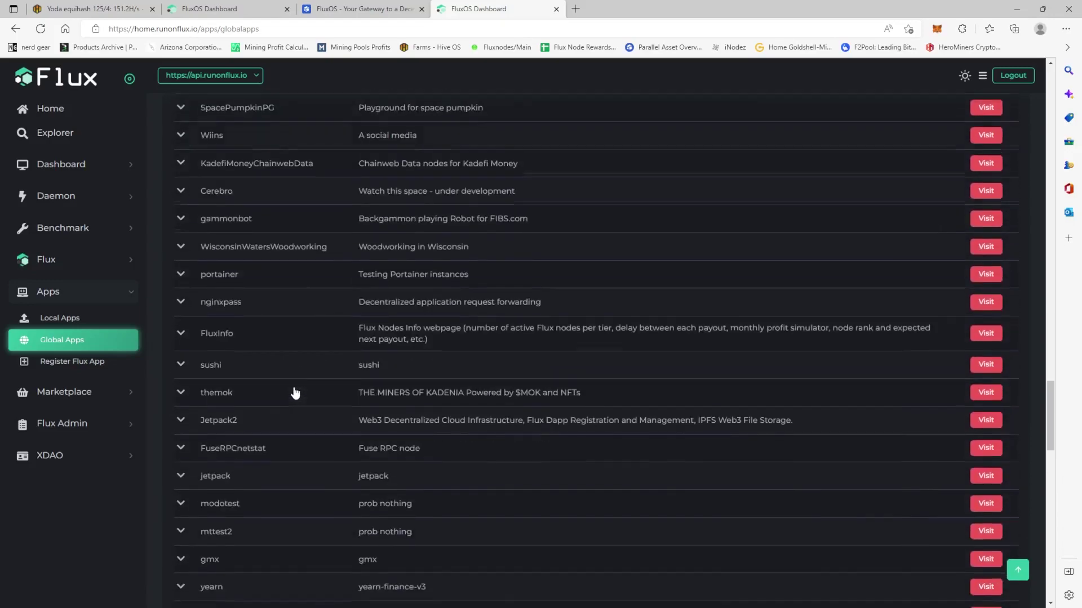
scroll(295, 393, down, 10)
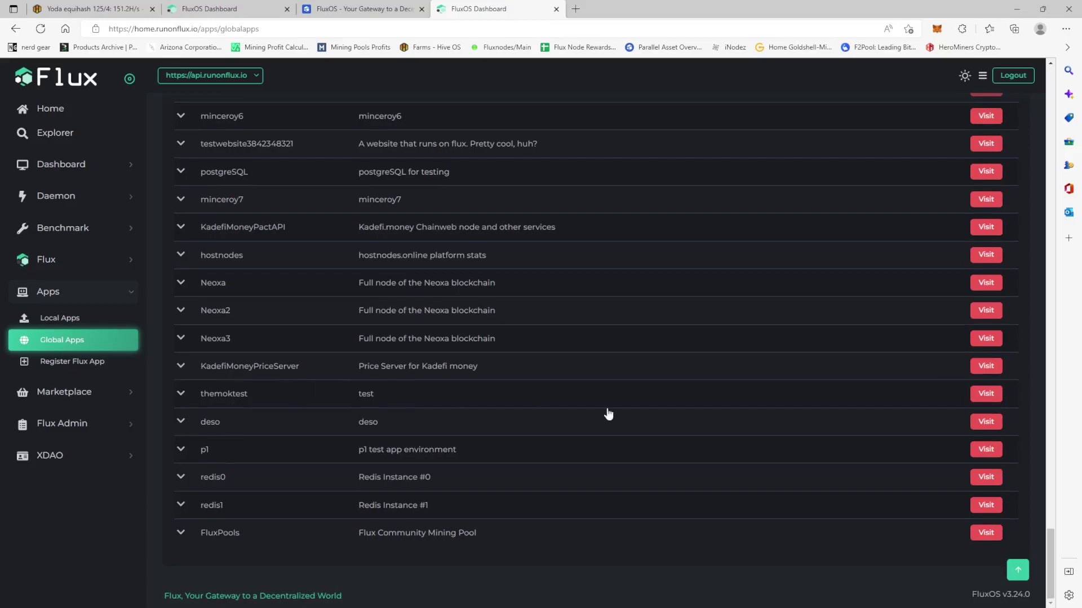
scroll(548, 371, up, 5)
scroll(548, 372, up, 20)
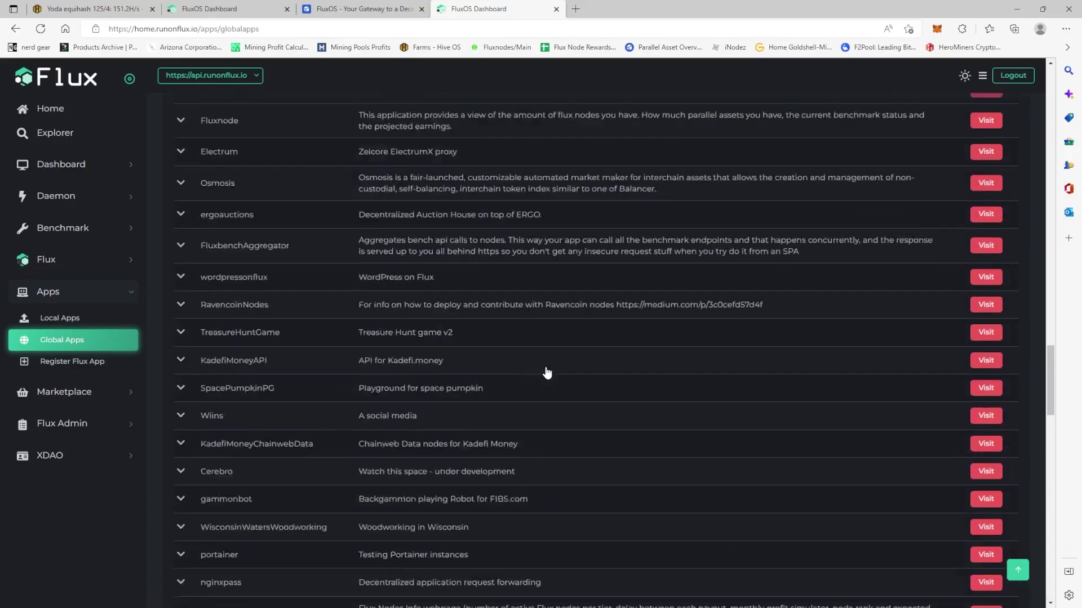
scroll(546, 376, up, 20)
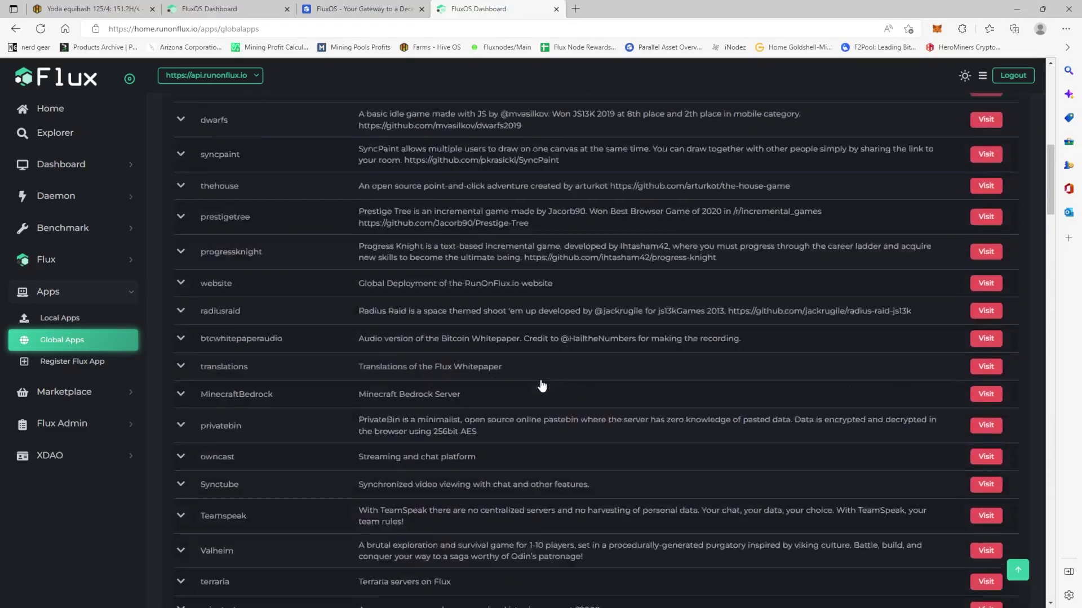
scroll(542, 386, up, 4)
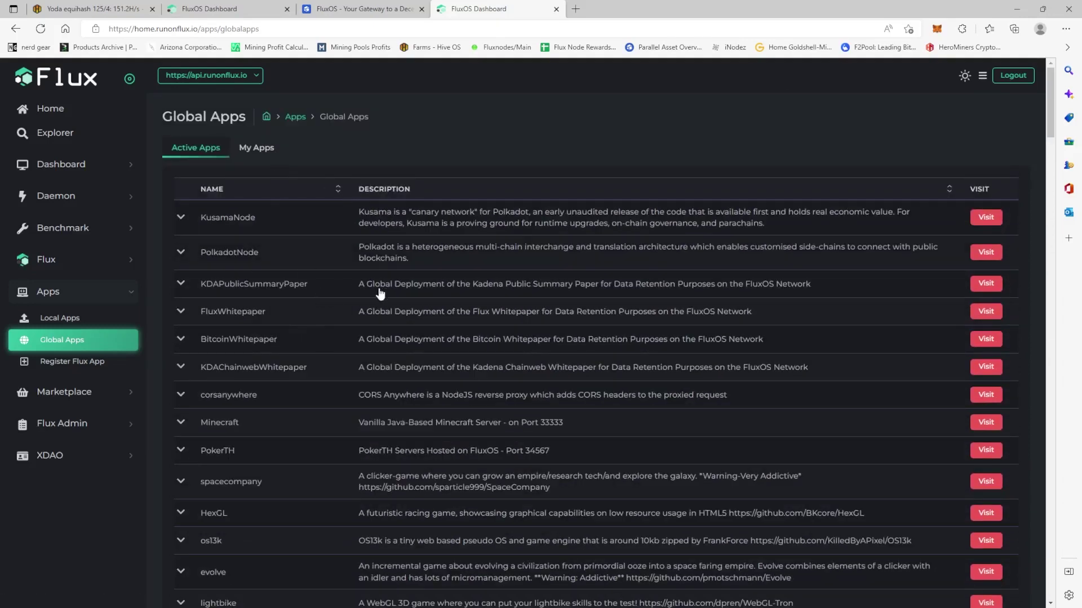
Switch to the My Apps tab to list NeoxaNode and PolkadotNode.
click(259, 155)
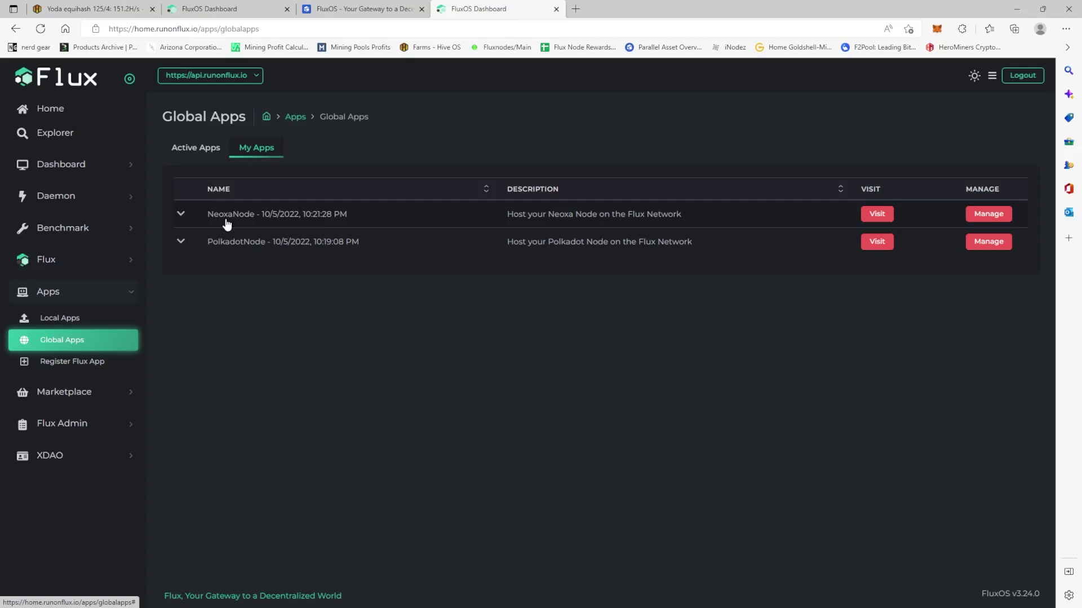
Open NeoxaNode's management page and scroll to its Global Specifications.
click(984, 220)
click(900, 215)
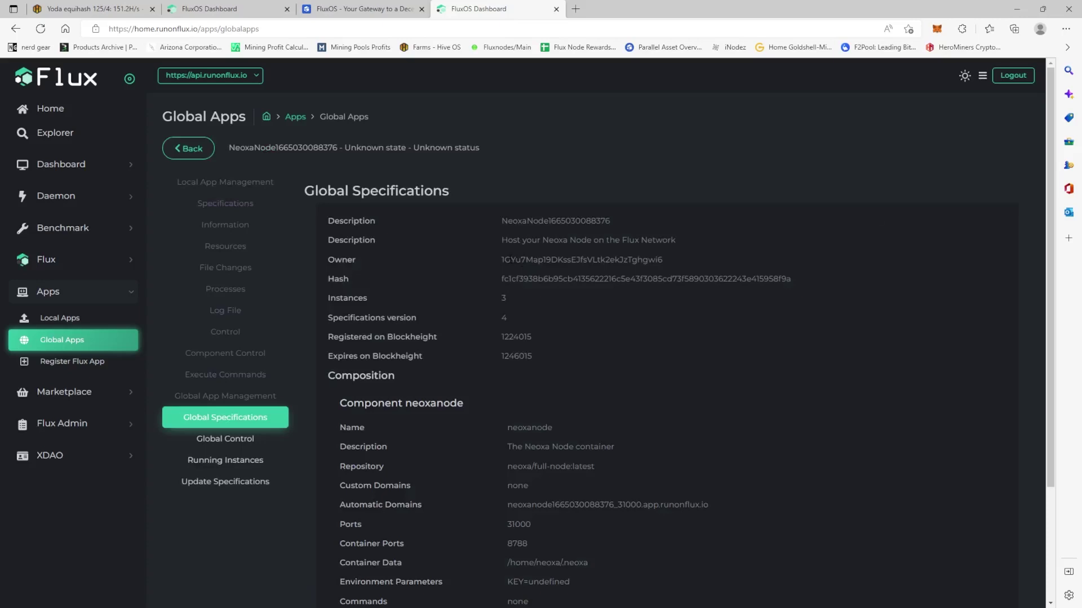
scroll(510, 260, down, 2)
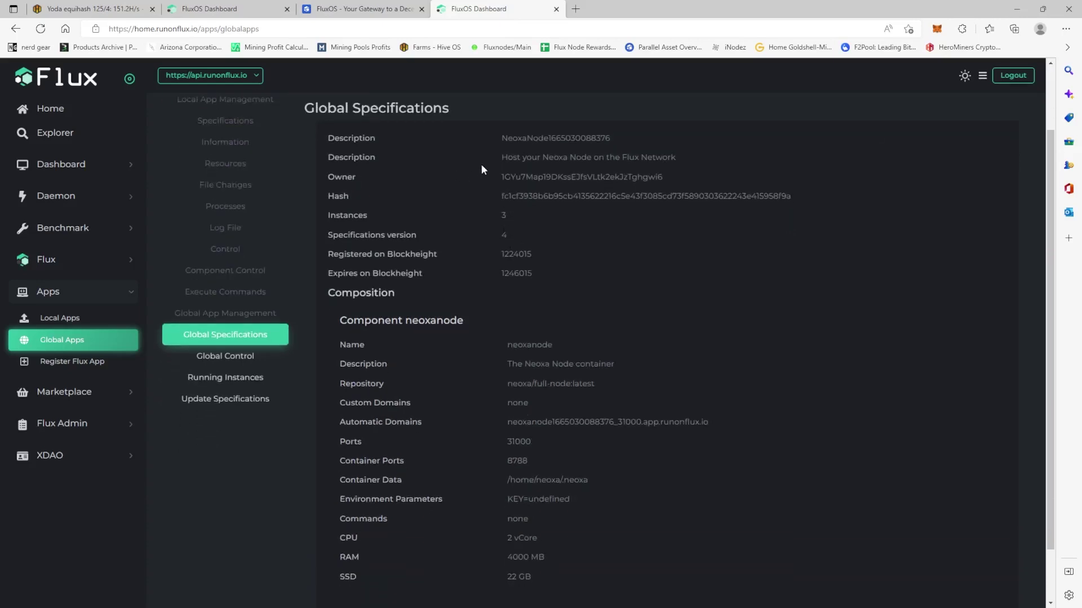
scroll(481, 166, down, 2)
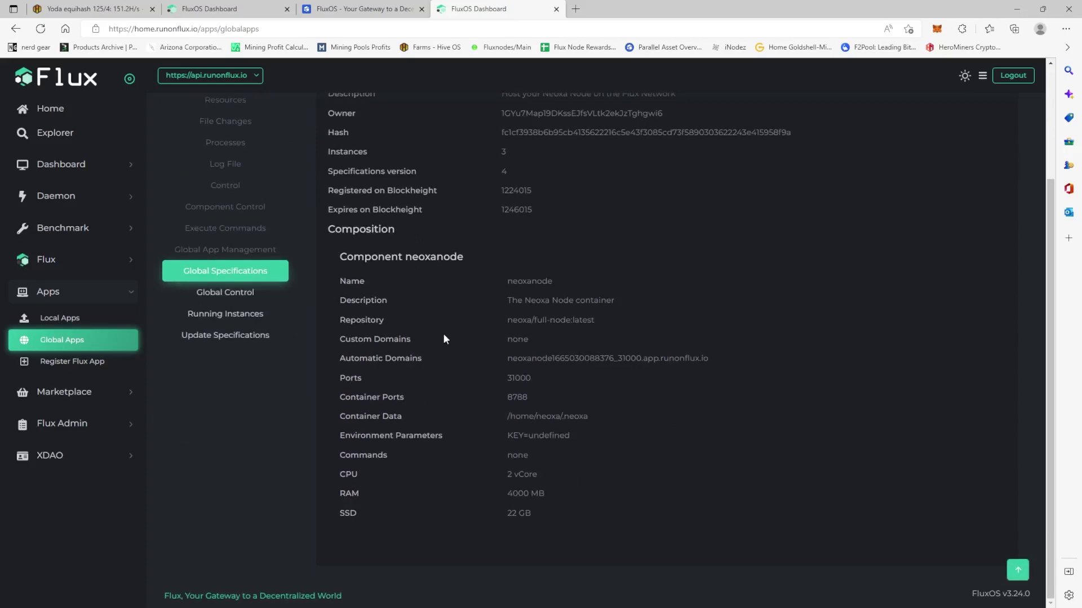
scroll(429, 456, up, 3)
scroll(411, 490, down, 3)
Highlight the CPU, 4000 MB RAM and 22 GB SSD specification values.
click(509, 489)
drag(532, 496, 542, 516)
click(495, 512)
scroll(317, 459, up, 3)
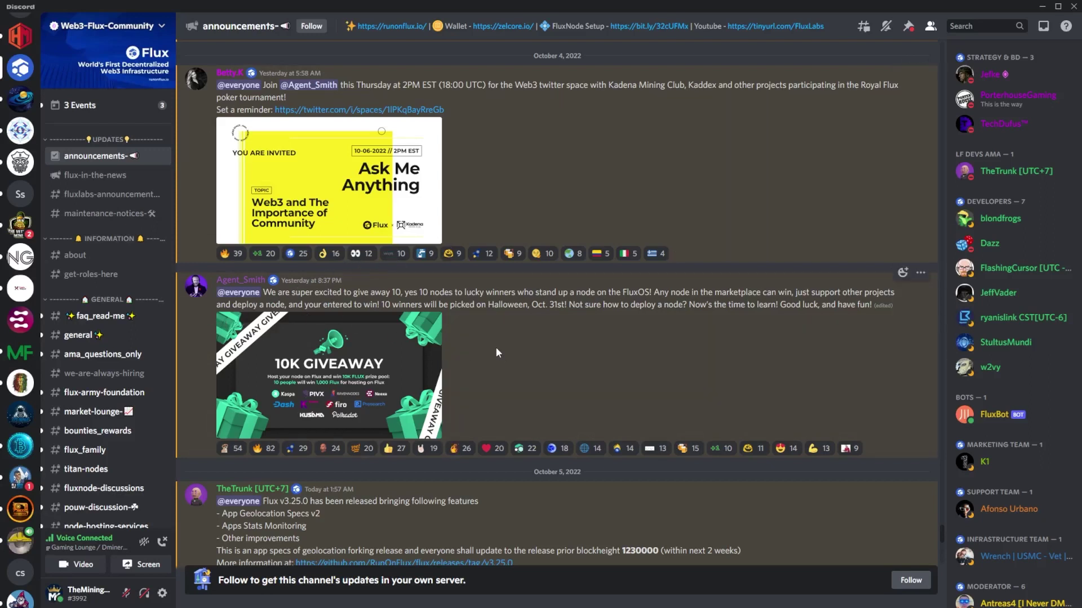
scroll(495, 346, down, 2)
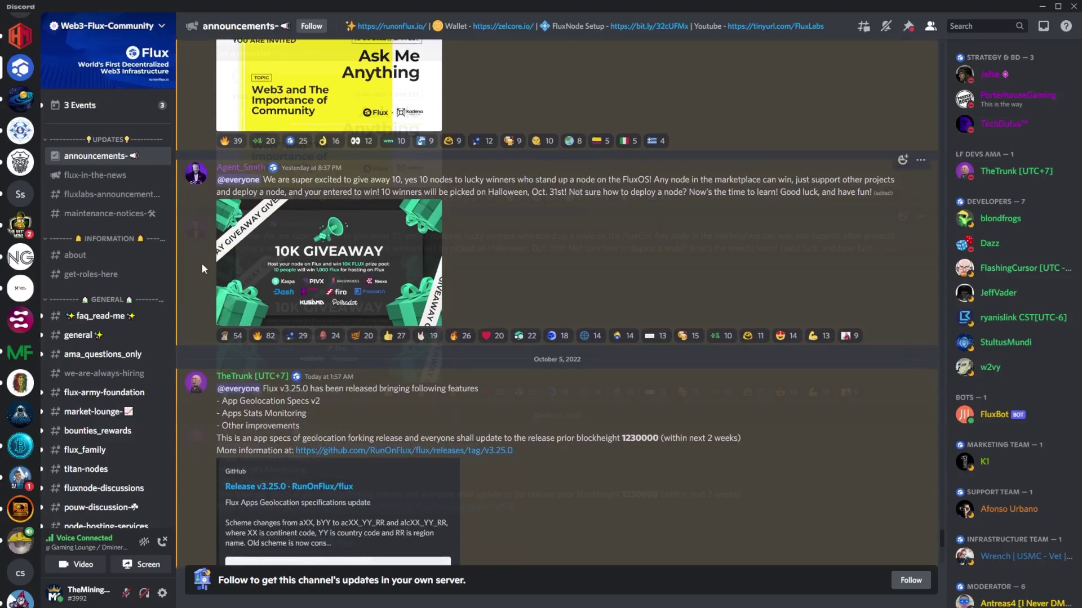
scroll(202, 262, up, 2)
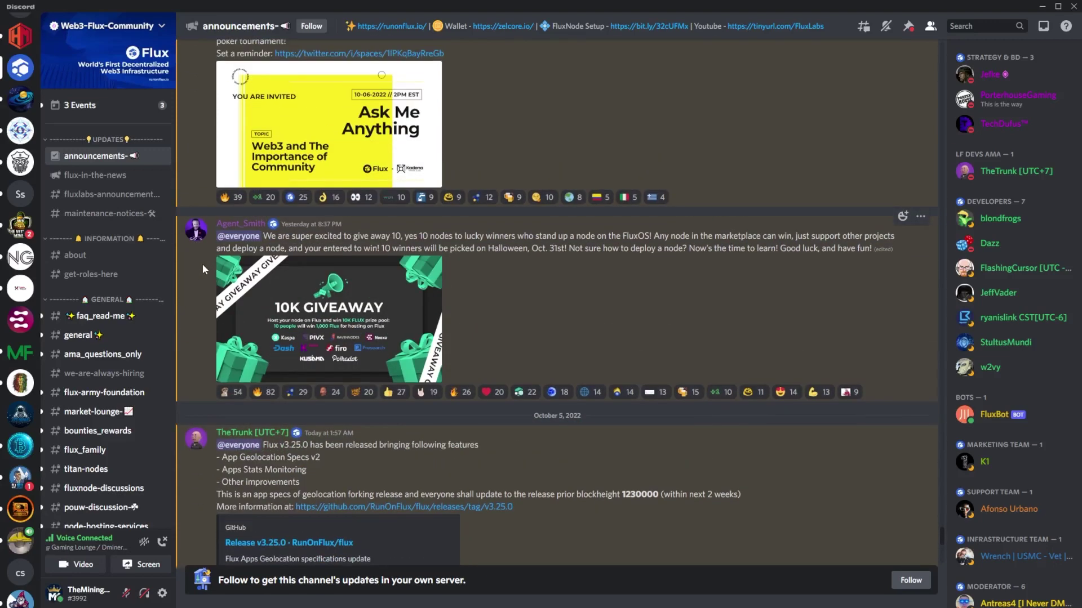